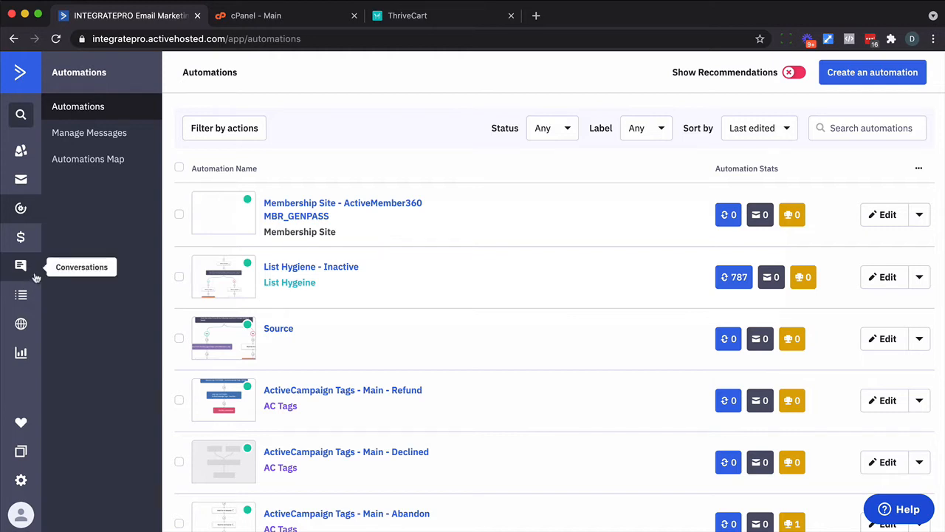
- On the Manage Fields page, create a contact field group named 'Subscription Due Date'
{"action": "left_click", "coordinate": [21, 294]}
{"action": "left_click", "coordinate": [85, 132]}
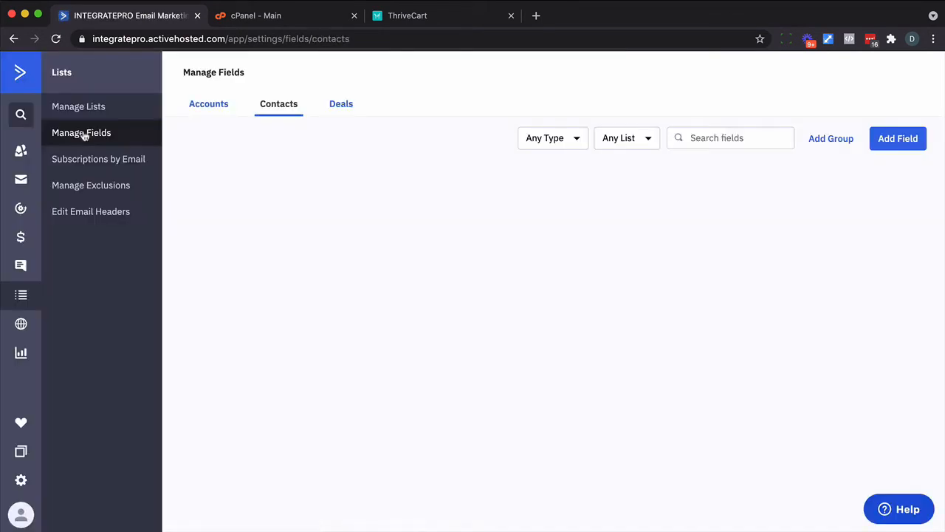
{"action": "left_click", "coordinate": [829, 139]}
{"action": "type", "text": "Subscription "}
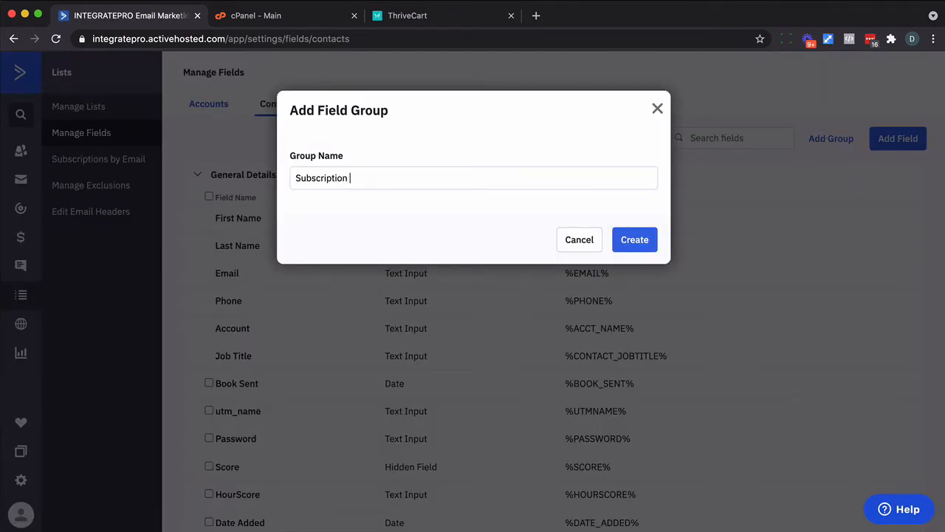
{"action": "type", "text": "Due Date"}
{"action": "left_click", "coordinate": [647, 239]}
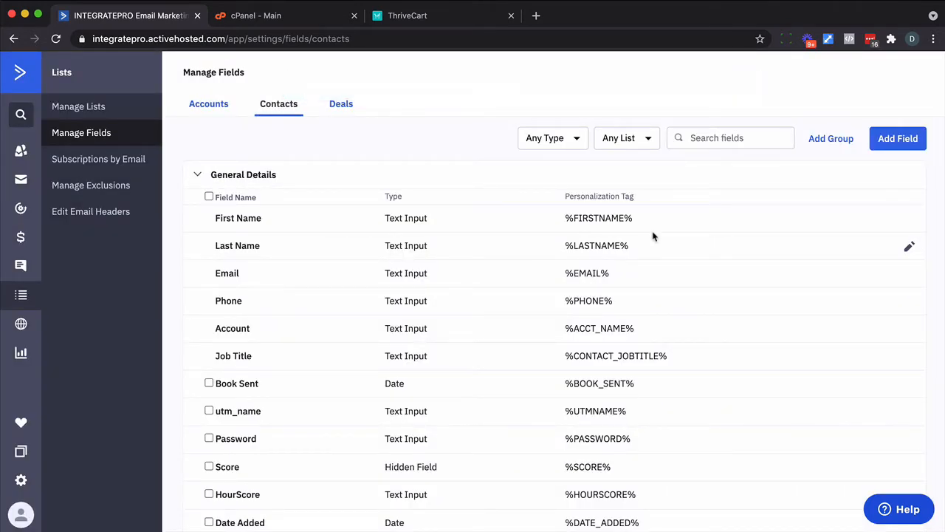
- Add a Date field 'Online Membership Due Date' to the Subscription Due Date group
{"action": "left_click", "coordinate": [886, 145]}
{"action": "left_click", "coordinate": [305, 255]}
{"action": "type", "text": "Online Membership -"}
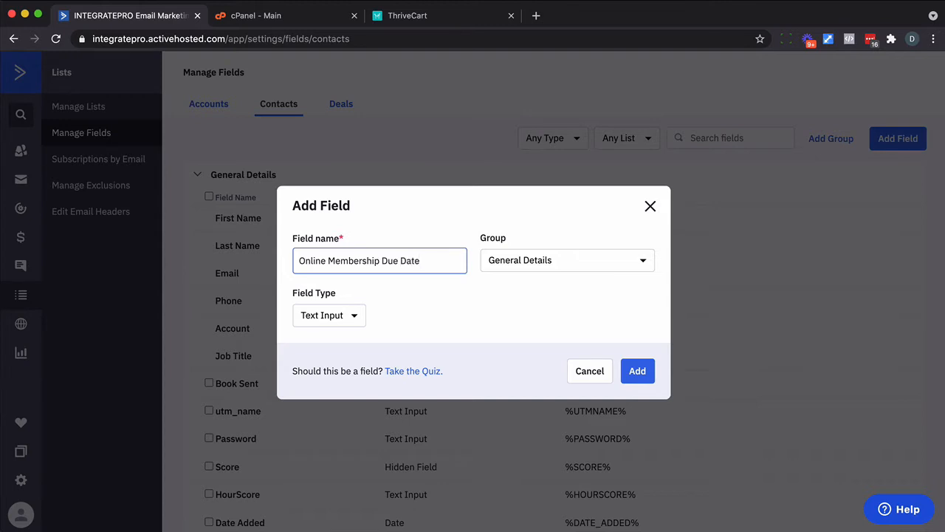
{"action": "left_click", "coordinate": [555, 262]}
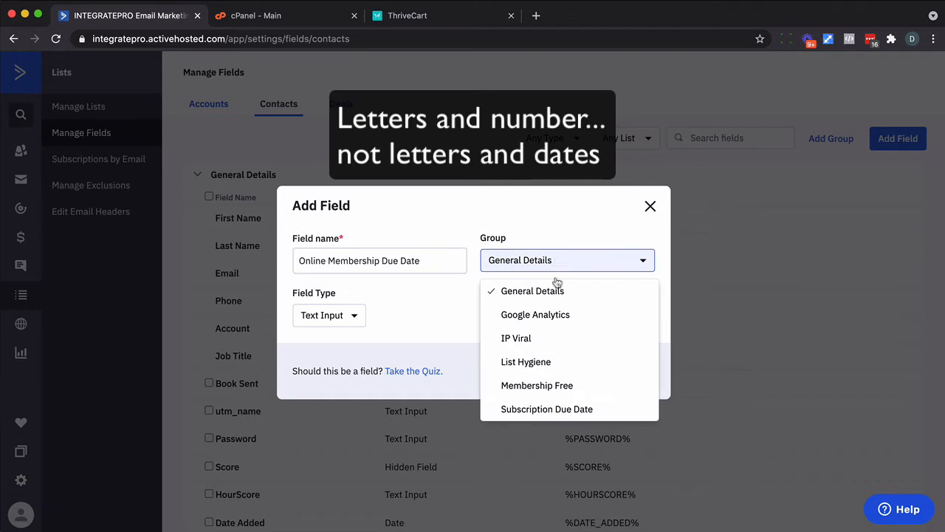
{"action": "left_click", "coordinate": [545, 408]}
{"action": "left_click", "coordinate": [330, 310]}
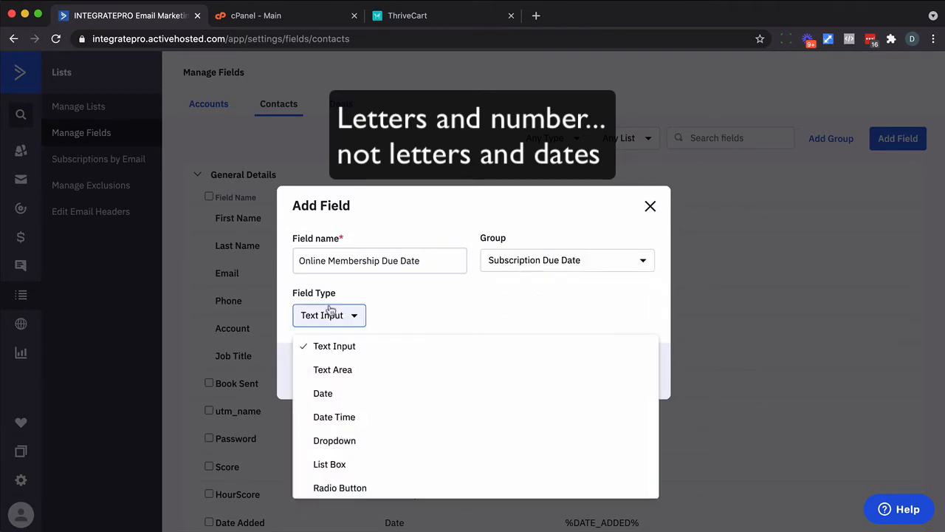
{"action": "left_click", "coordinate": [327, 392]}
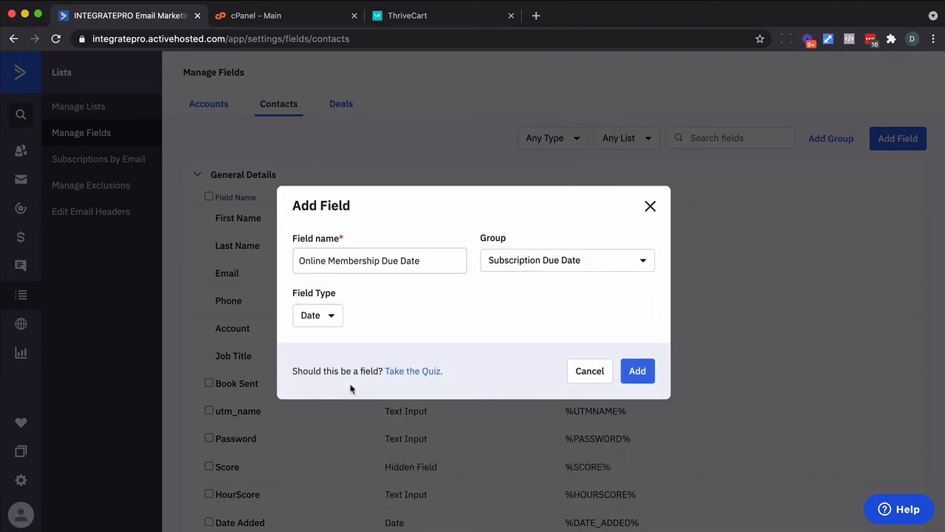
{"action": "left_click", "coordinate": [637, 371]}
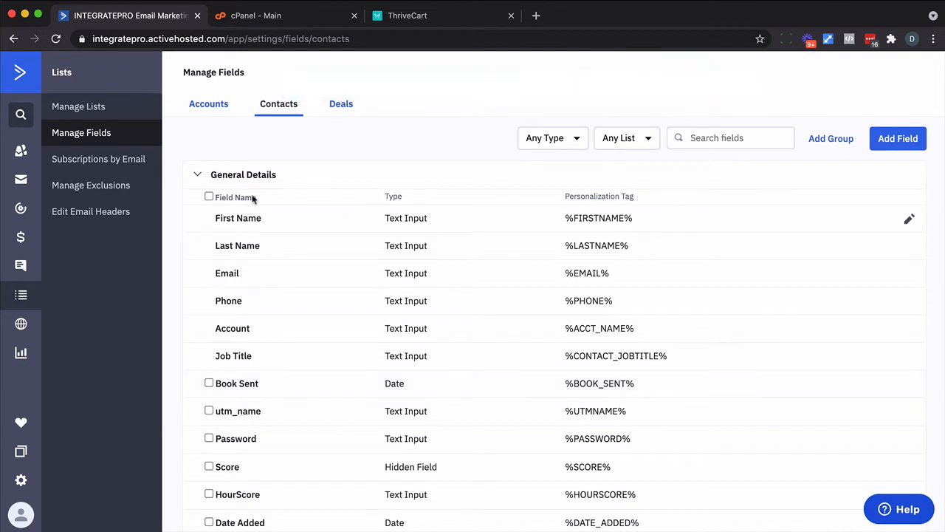
{"action": "left_click", "coordinate": [20, 209]}
- Start a blank automation from scratch without a trigger
{"action": "left_click", "coordinate": [872, 72]}
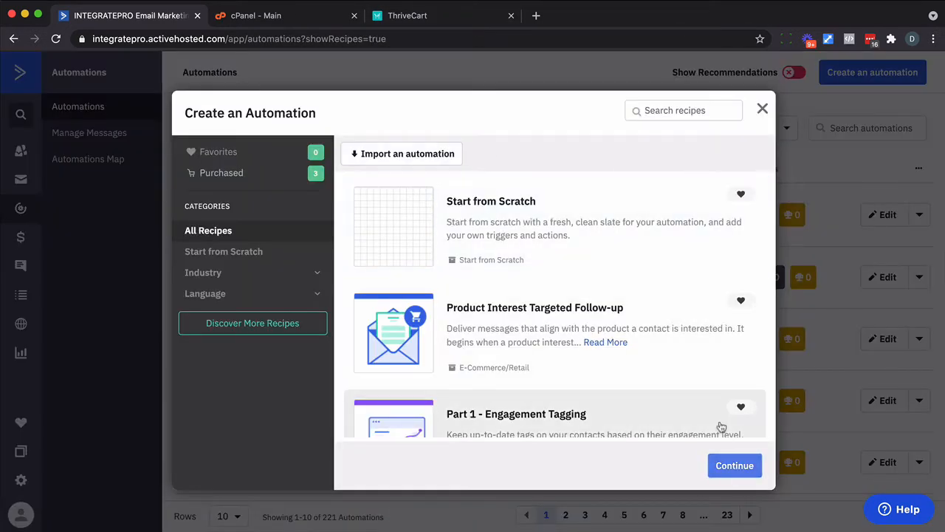
{"action": "left_click", "coordinate": [725, 462]}
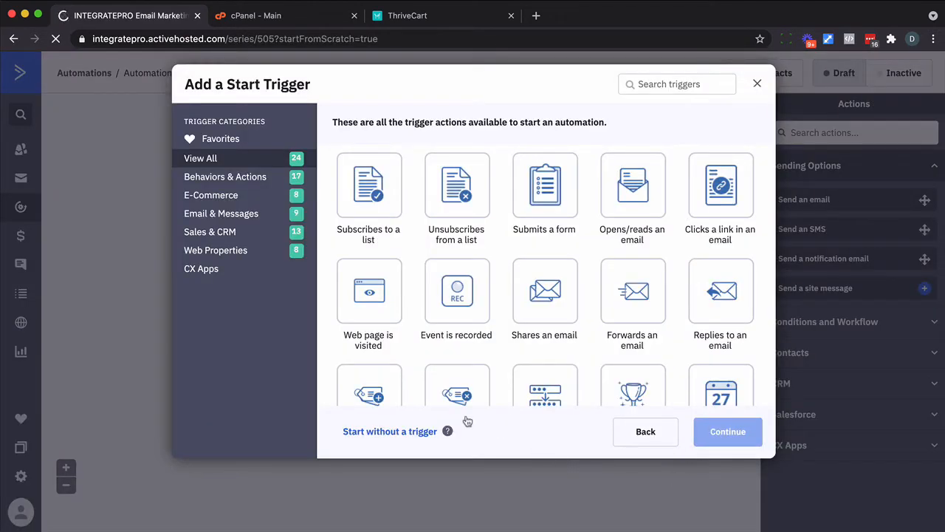
{"action": "left_click", "coordinate": [419, 430]}
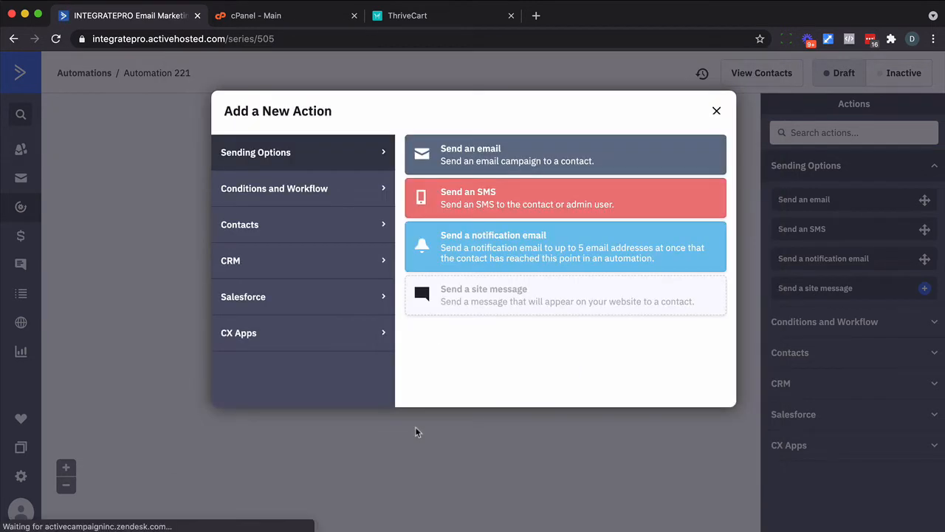
{"action": "left_click", "coordinate": [716, 112]}
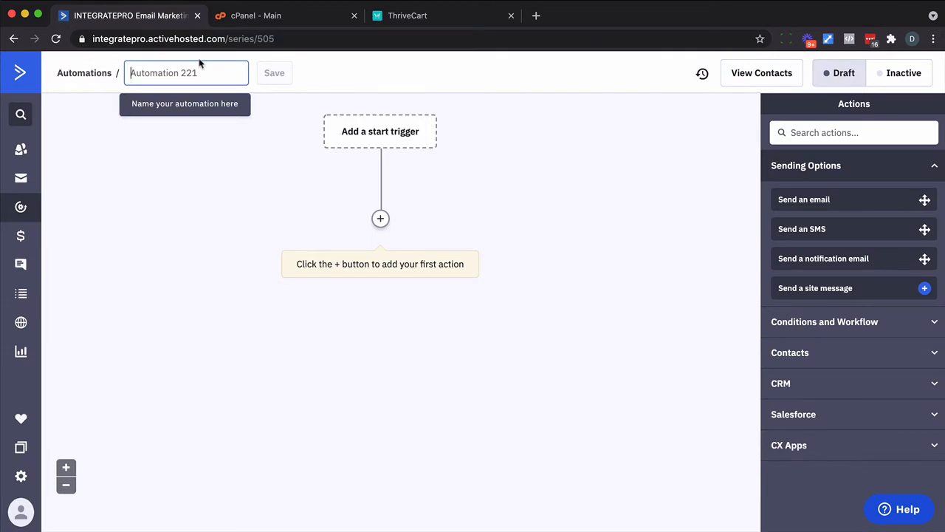
- Name the automation 'Online Membership - Late Payment'
{"action": "type", "text": "Online Membership -"}
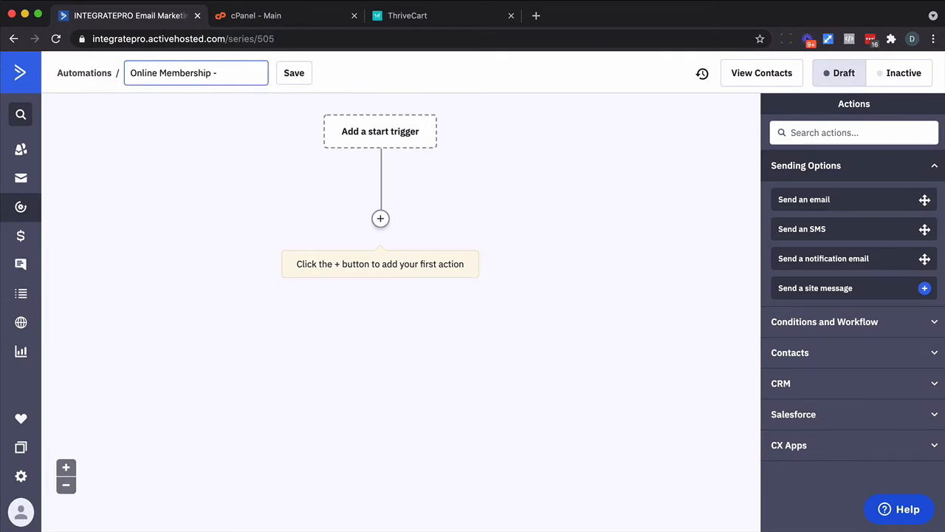
{"action": "type", "text": " Late Payment"}
{"action": "left_click", "coordinate": [341, 72]}
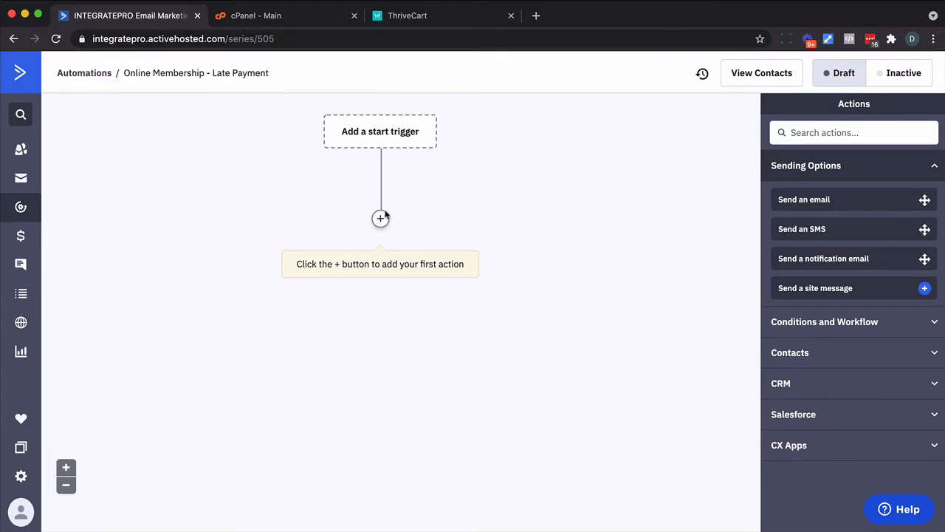
{"action": "left_click", "coordinate": [380, 218]}
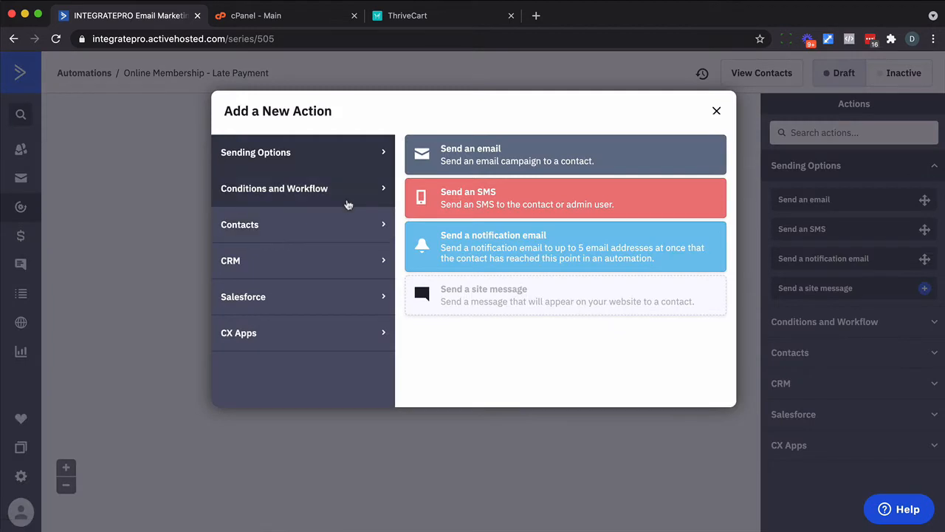
- Add a Wait-until-conditions step based on the Online Membership Due Date field
{"action": "left_click", "coordinate": [348, 205]}
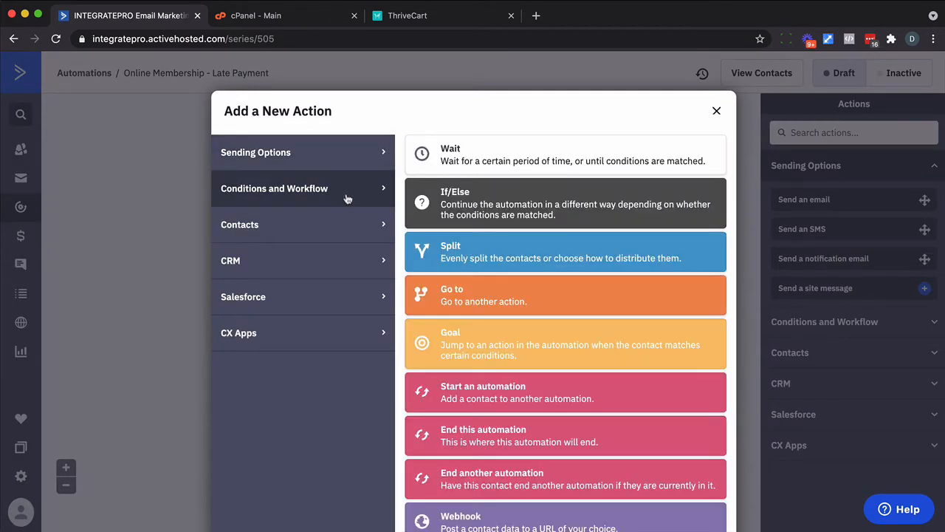
{"action": "left_click", "coordinate": [466, 164]}
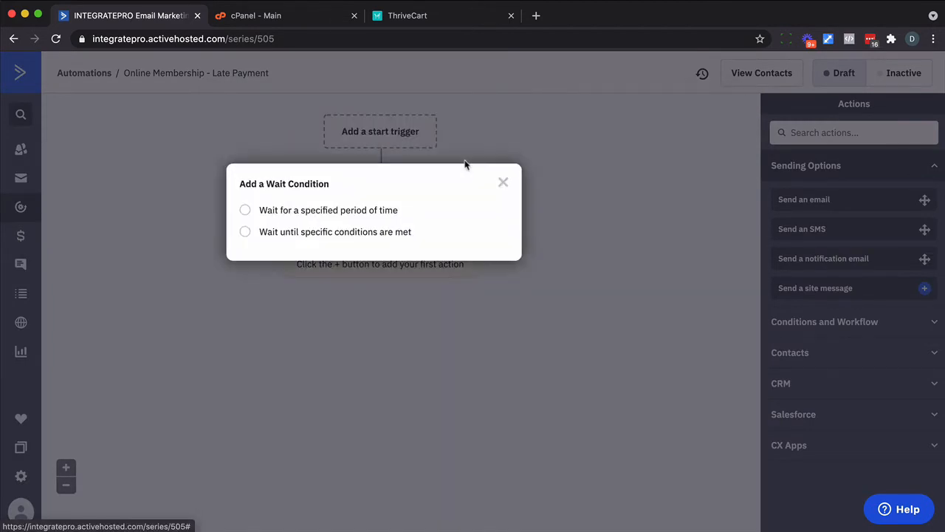
{"action": "left_click", "coordinate": [359, 237]}
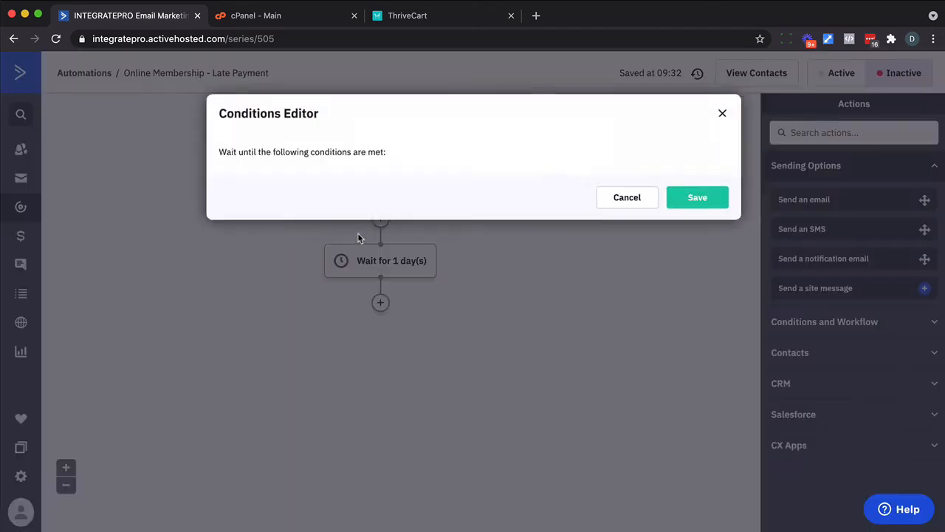
{"action": "left_click", "coordinate": [294, 187]}
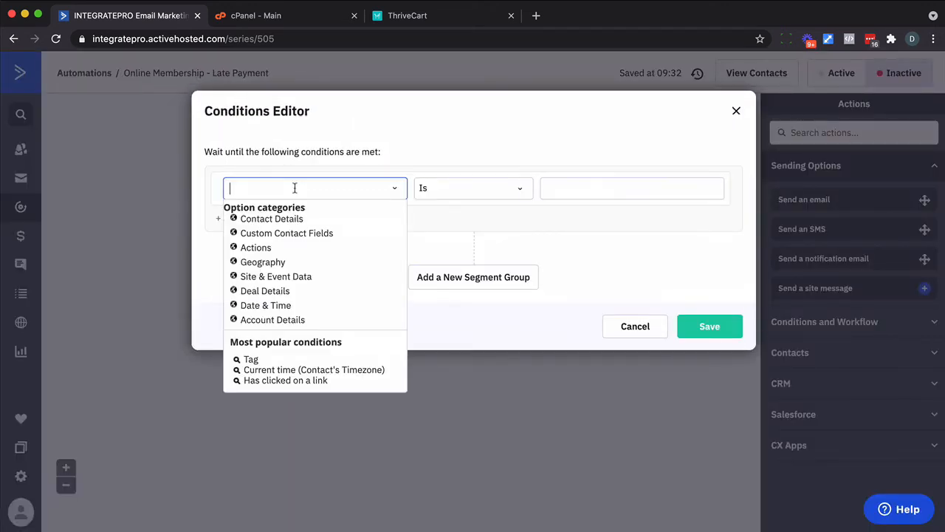
{"action": "left_click", "coordinate": [285, 233]}
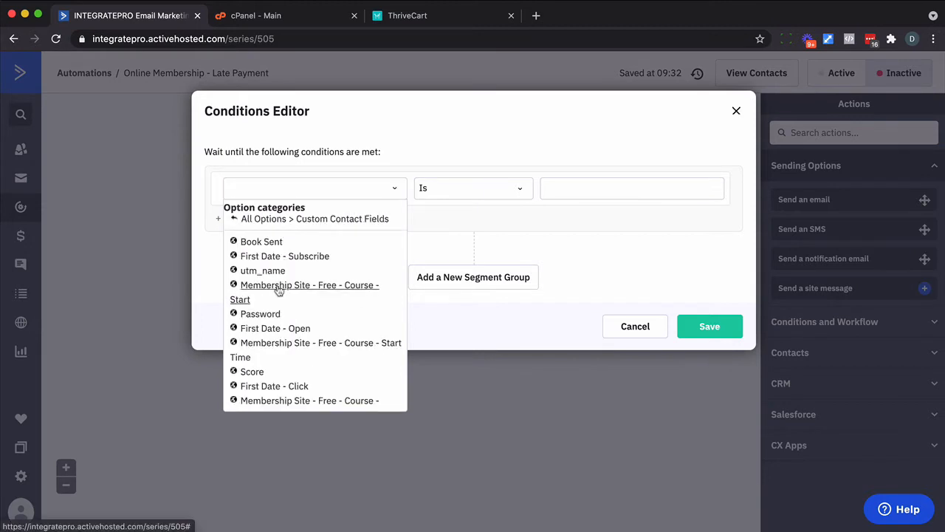
{"action": "scroll", "coordinate": [281, 291], "scroll_direction": "down", "scroll_amount": 5}
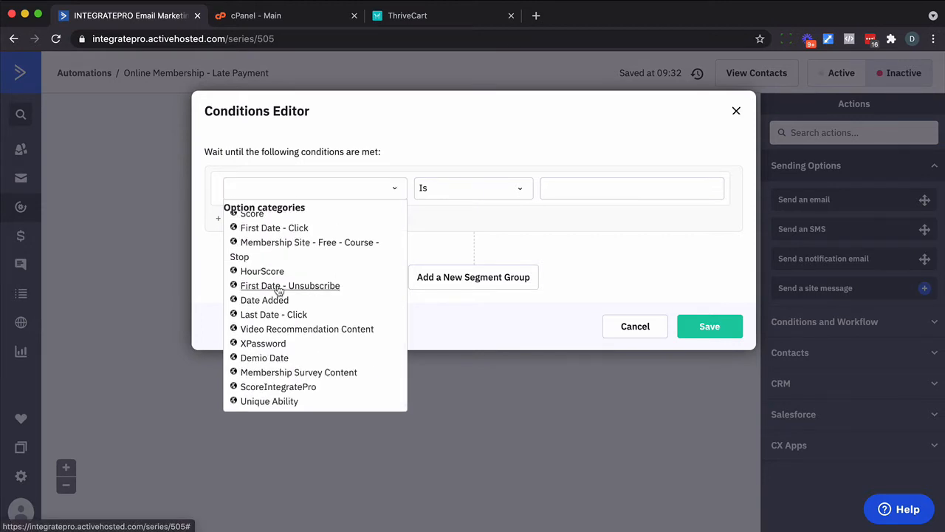
{"action": "left_click", "coordinate": [292, 189]}
{"action": "type", "text": "o"}
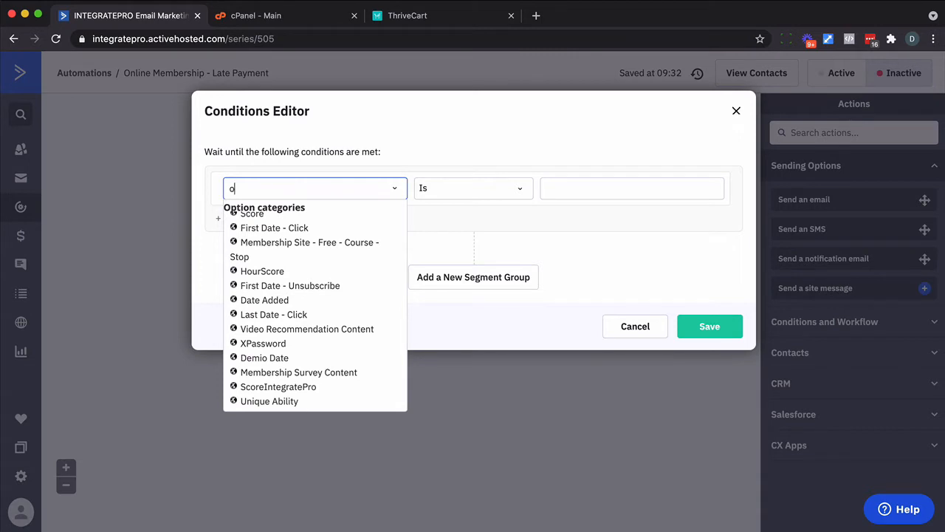
{"action": "type", "text": "nline"}
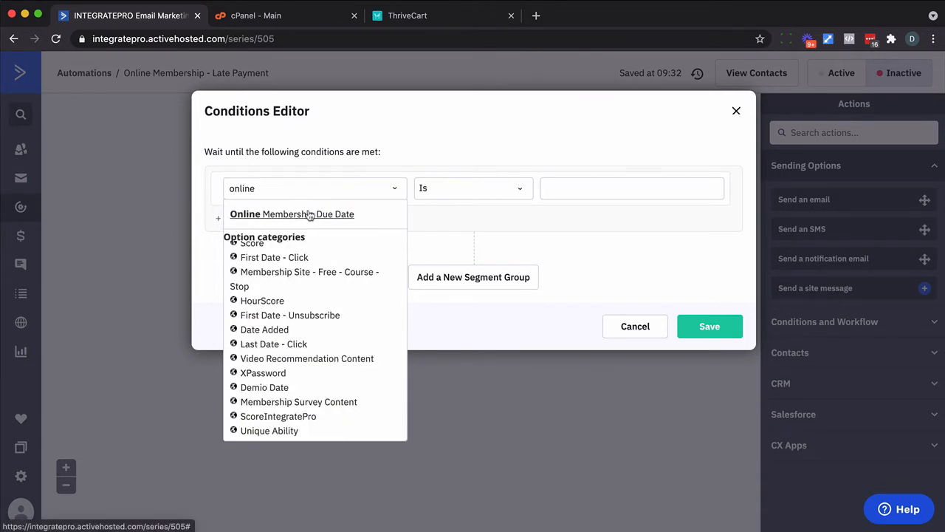
{"action": "left_click", "coordinate": [310, 214]}
- Set the condition to the current date and save the wait with no time limit
{"action": "left_click", "coordinate": [618, 191]}
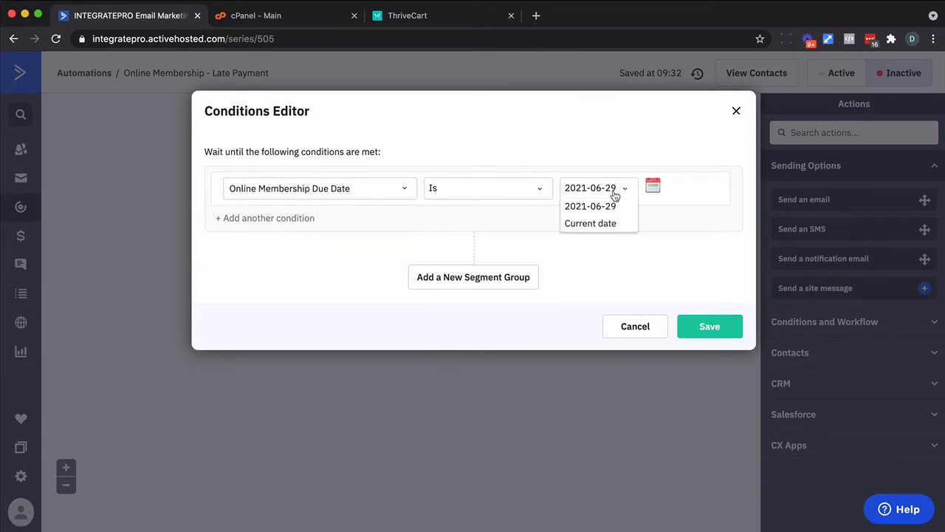
{"action": "left_click", "coordinate": [600, 222]}
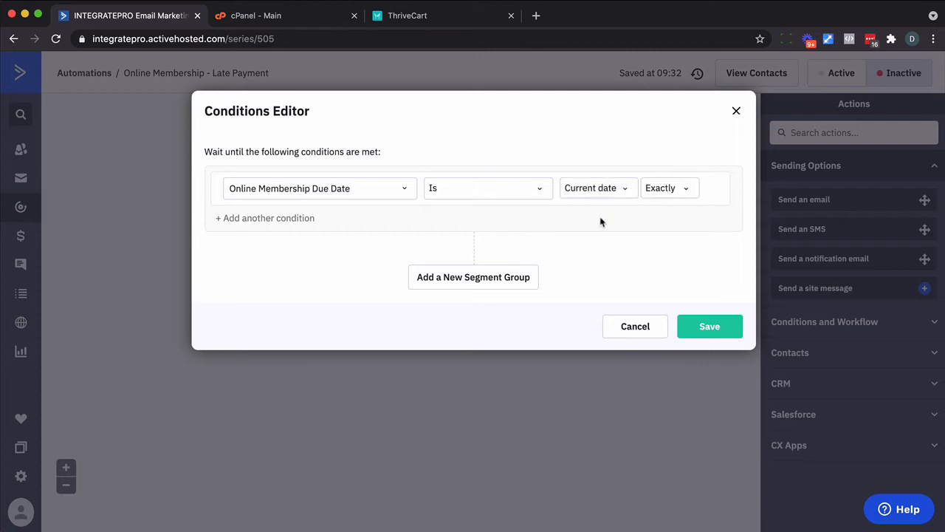
{"action": "left_click", "coordinate": [678, 190]}
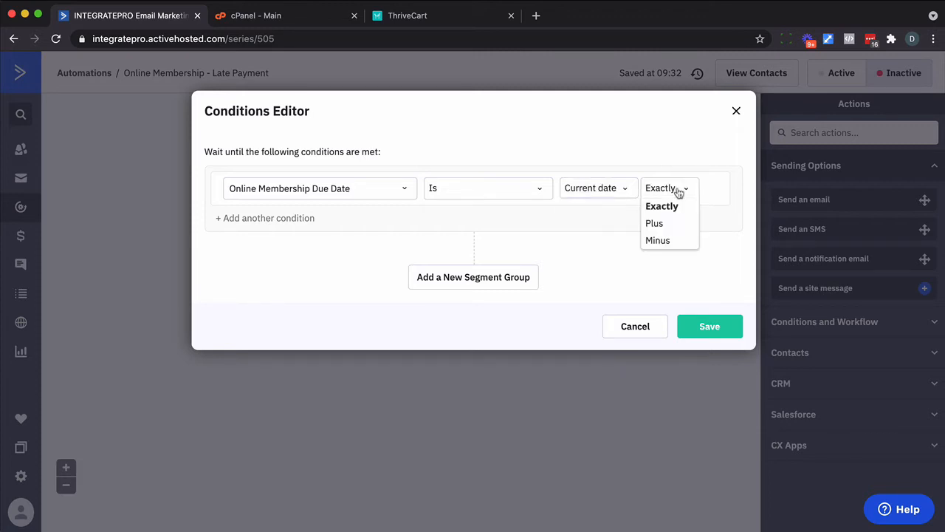
{"action": "left_click", "coordinate": [601, 196]}
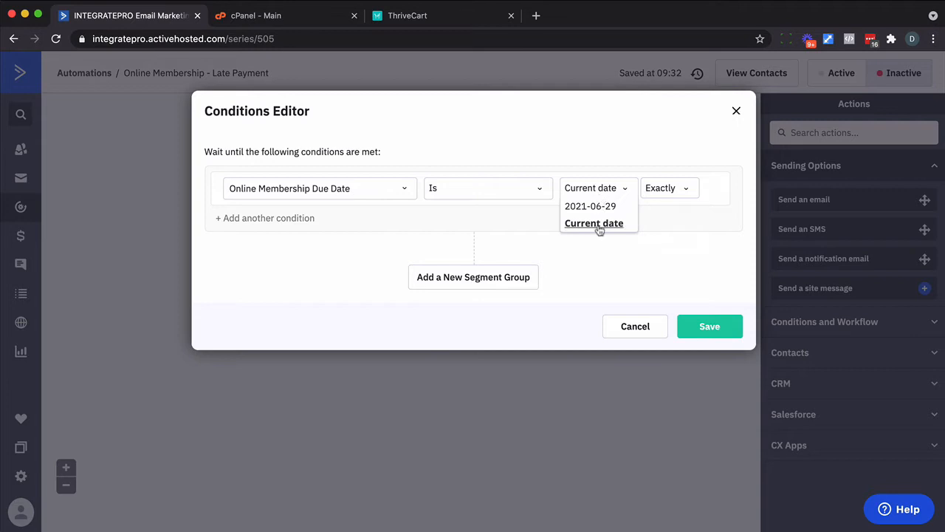
{"action": "left_click", "coordinate": [599, 225]}
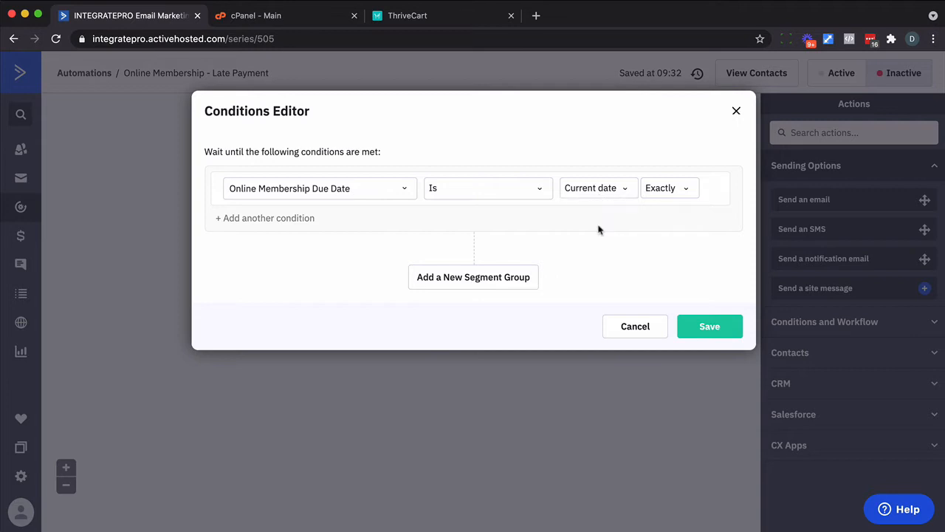
{"action": "left_click", "coordinate": [712, 332]}
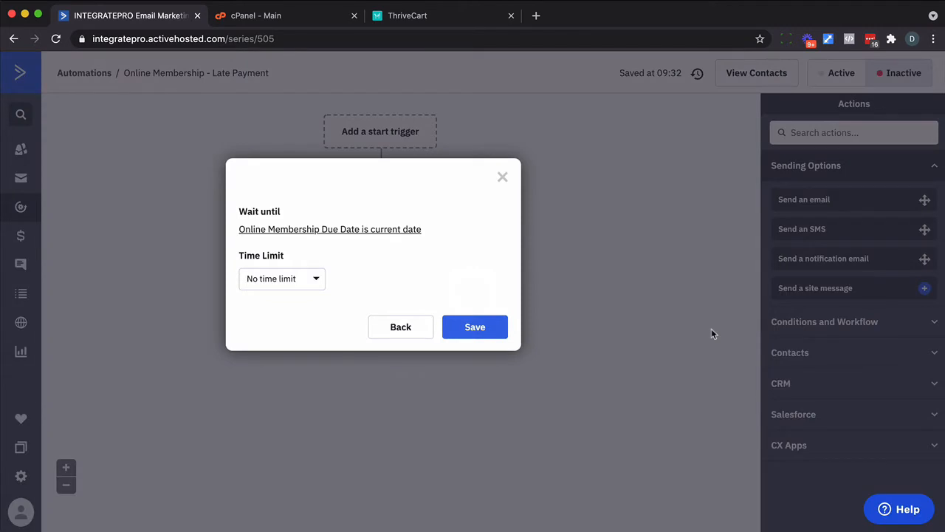
{"action": "left_click", "coordinate": [473, 327]}
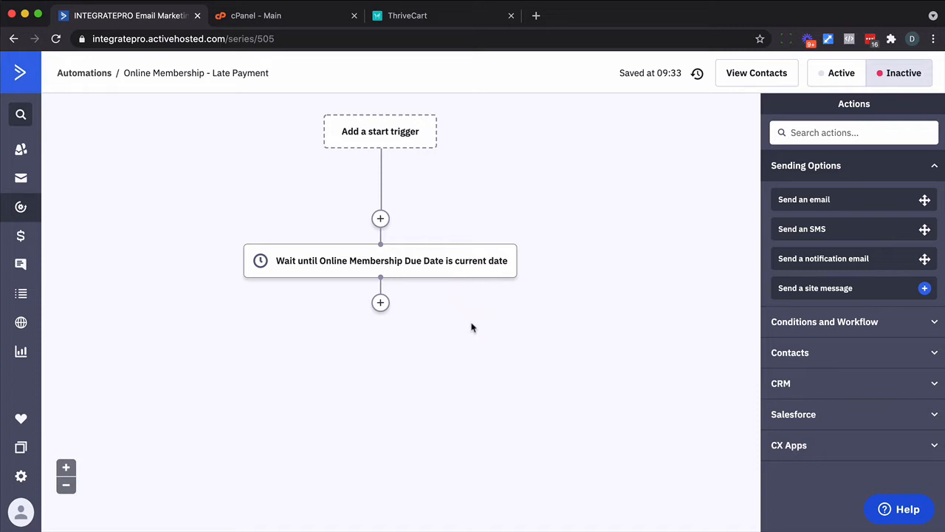
- Add a Wait for 2 days step after the first wait
{"action": "left_click", "coordinate": [381, 302]}
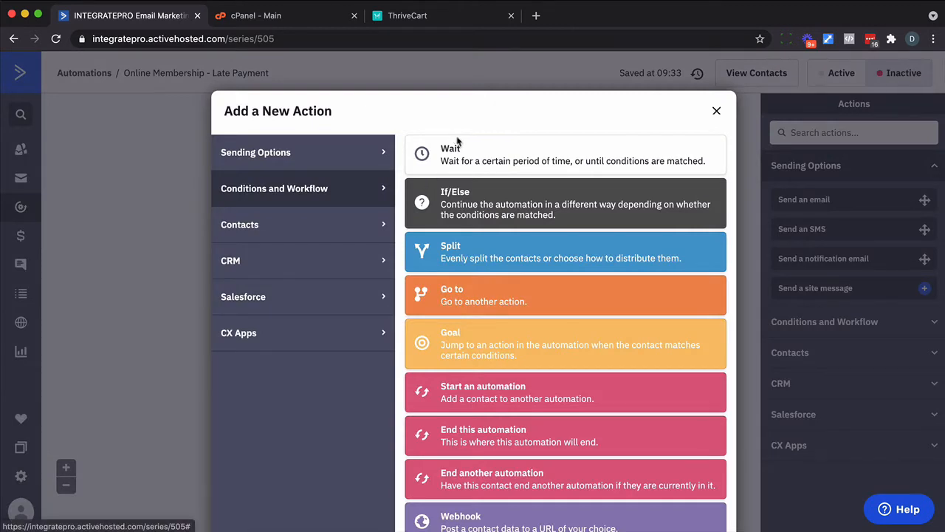
{"action": "left_click", "coordinate": [458, 144]}
{"action": "left_click", "coordinate": [349, 290]}
{"action": "type", "text": "2"}
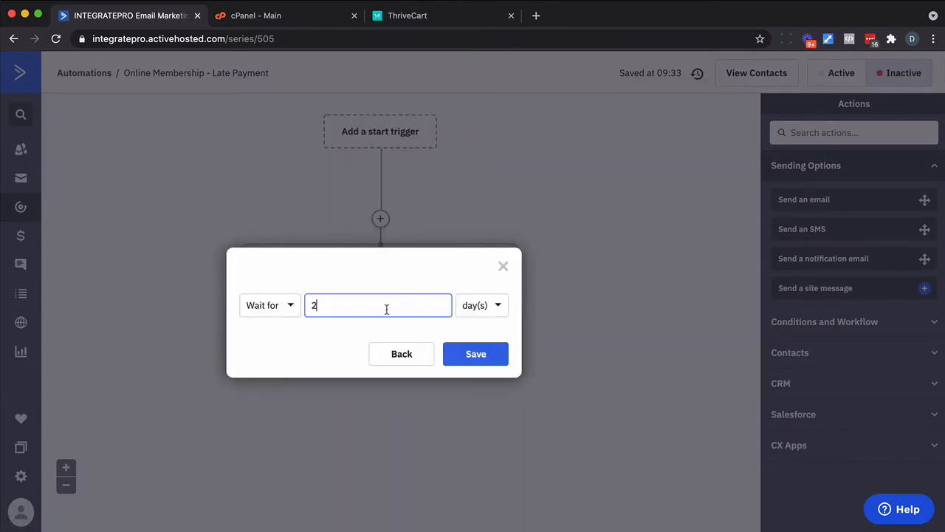
{"action": "left_click", "coordinate": [498, 357]}
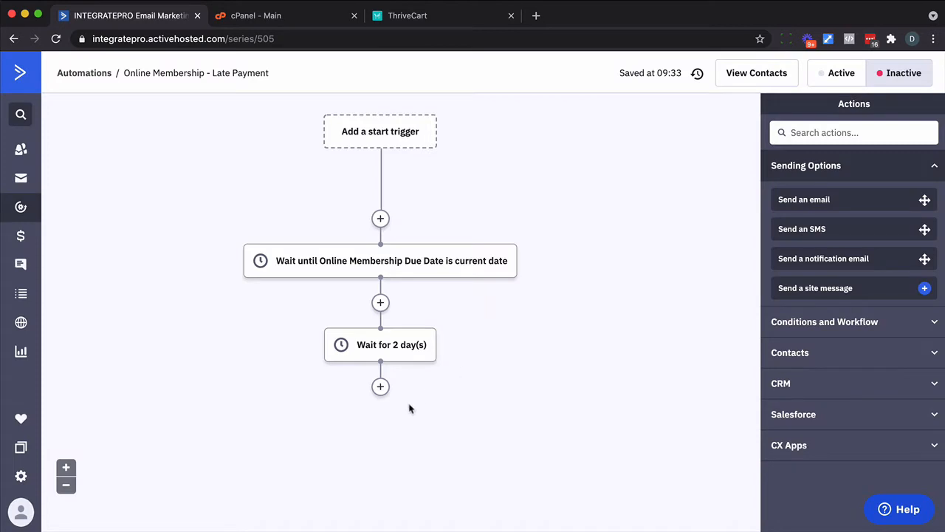
- Add a step removing the tag 'CUSTOMER - Online Membership - Active'
{"action": "left_click", "coordinate": [380, 386]}
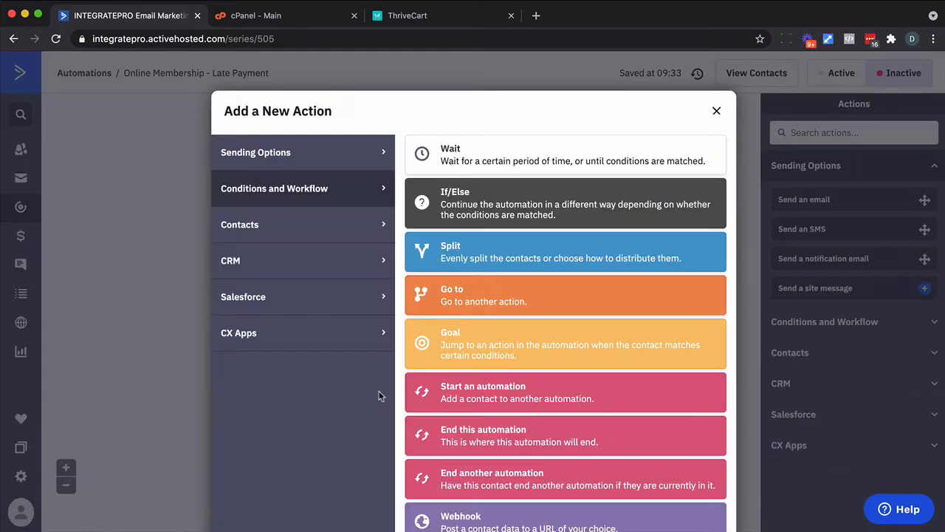
{"action": "left_click", "coordinate": [336, 224]}
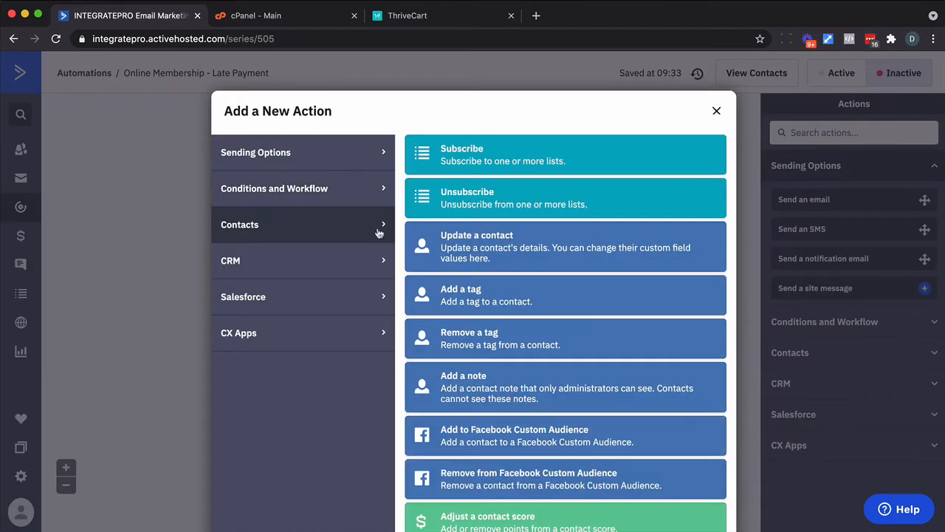
{"action": "left_click", "coordinate": [444, 339]}
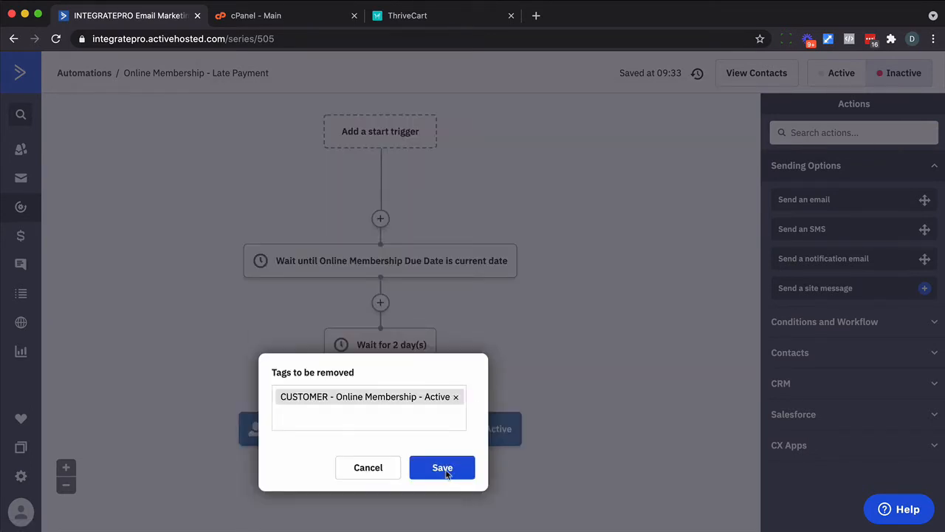
{"action": "left_click", "coordinate": [446, 473]}
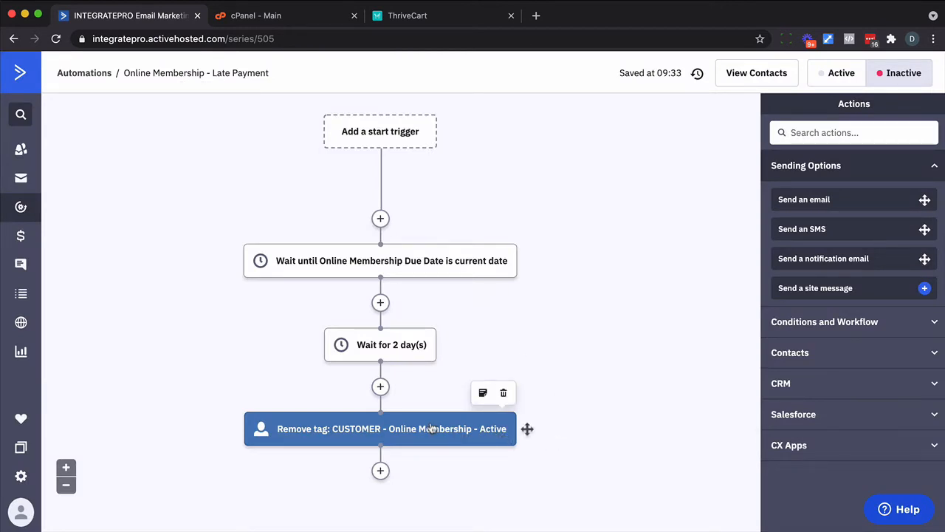
- Finish the workflow with an End this automation step
{"action": "left_click", "coordinate": [380, 471]}
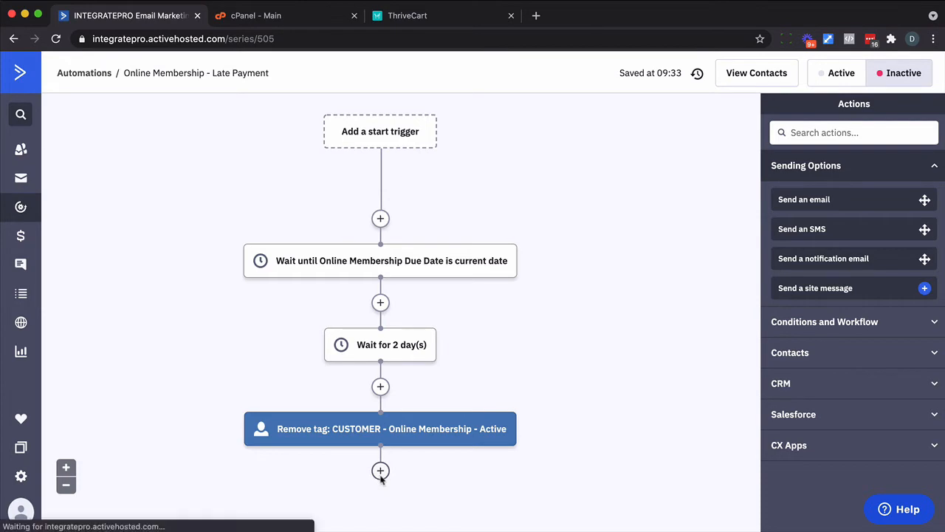
{"action": "left_click", "coordinate": [320, 192]}
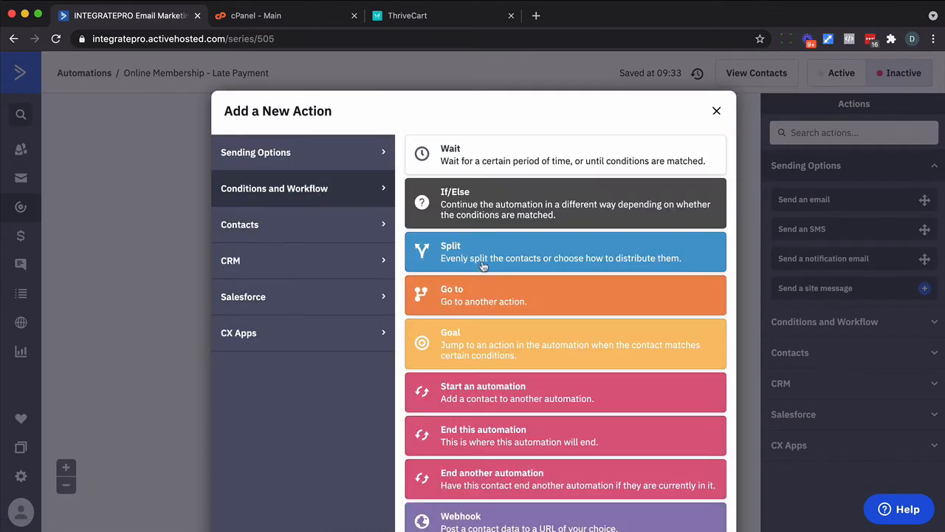
{"action": "left_click", "coordinate": [468, 425]}
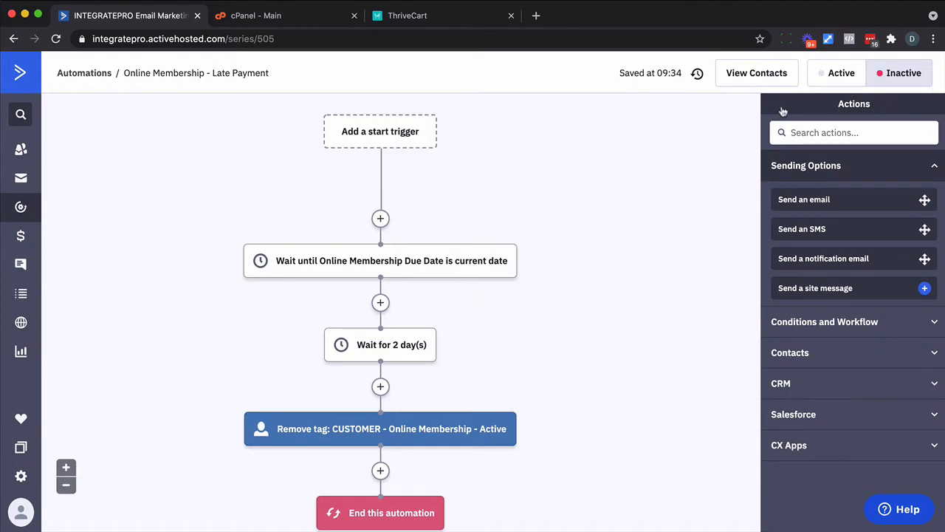
- Set the Late Payment automation to Active and copy its title
{"action": "left_click", "coordinate": [830, 83]}
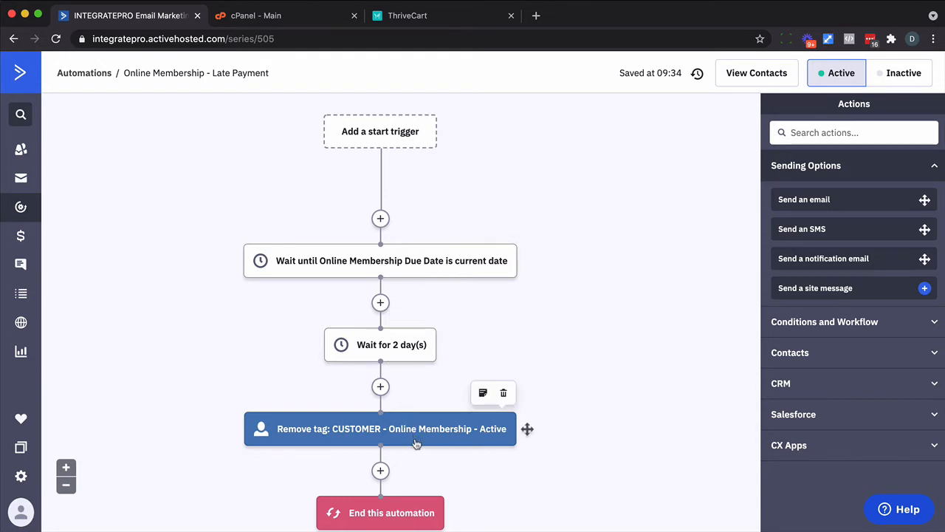
{"action": "left_click", "coordinate": [195, 74]}
{"action": "key", "text": "super+c"}
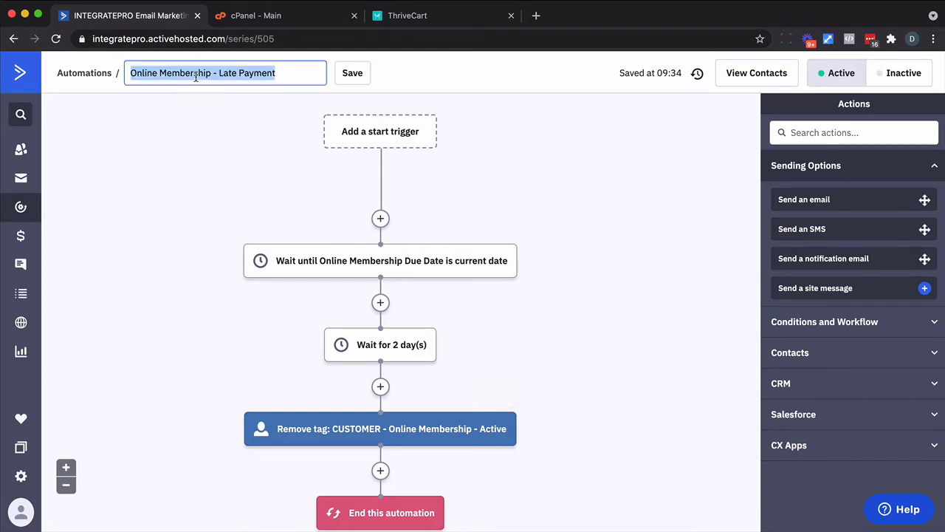
{"action": "left_click", "coordinate": [21, 207]}
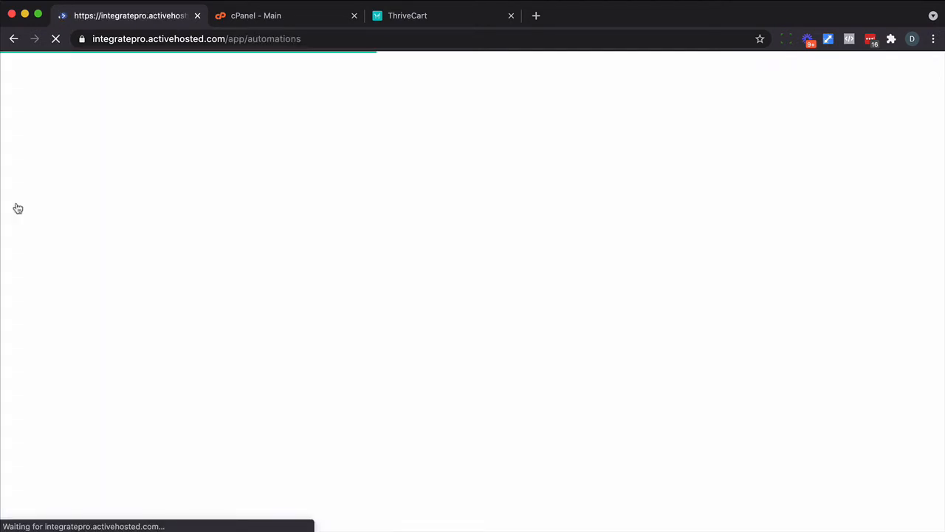
- Start a new automation from scratch with a 'Field changes' trigger
{"action": "left_click", "coordinate": [850, 74]}
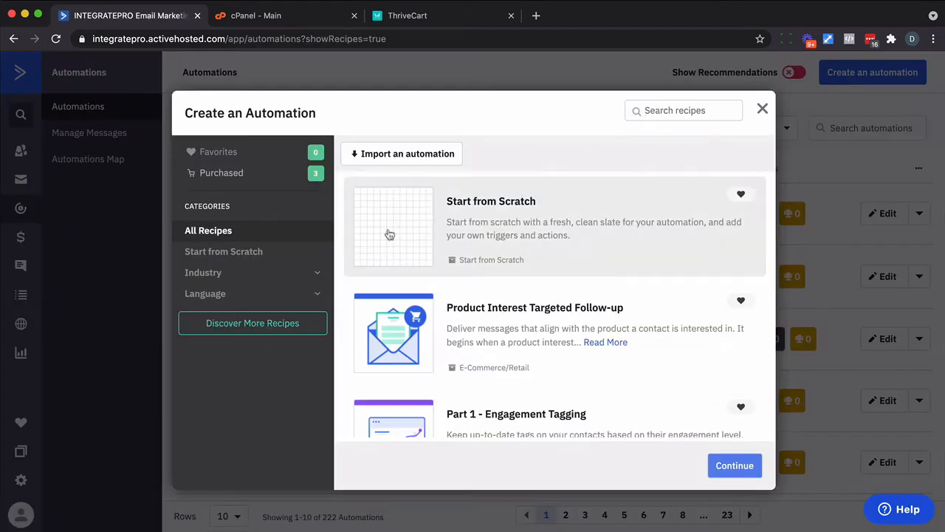
{"action": "left_click", "coordinate": [720, 468]}
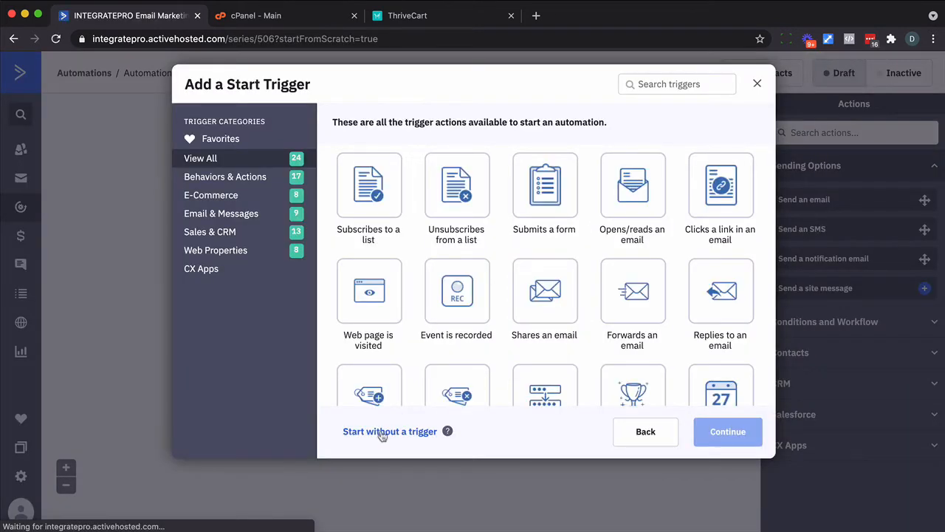
{"action": "right_click", "coordinate": [382, 435]}
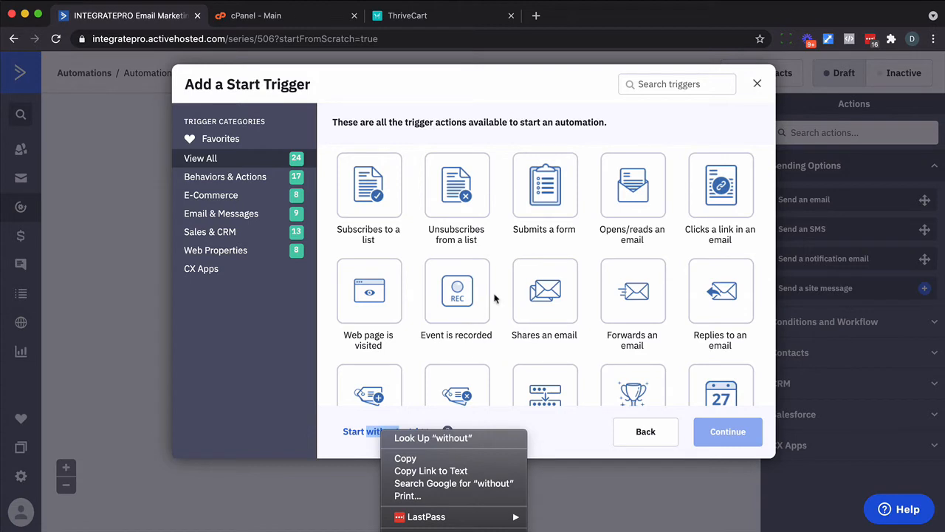
{"action": "left_click", "coordinate": [458, 353]}
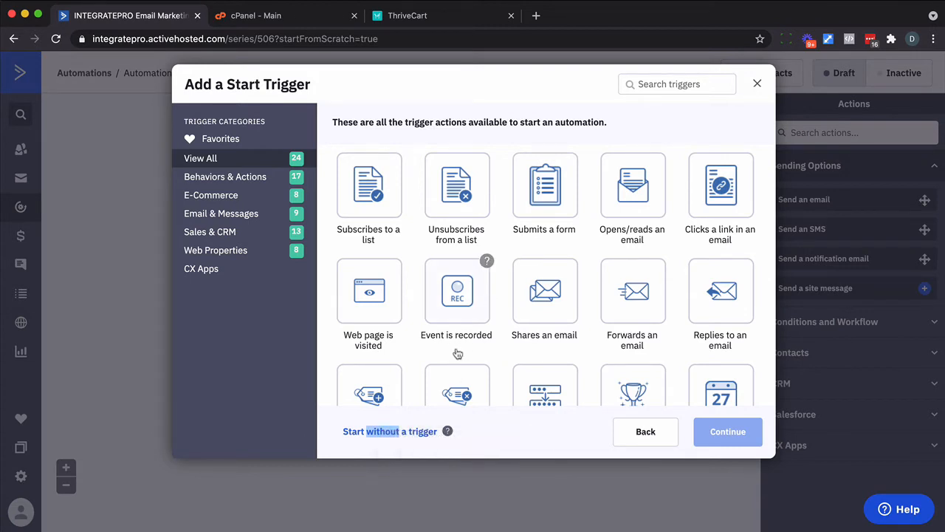
{"action": "scroll", "coordinate": [458, 354], "scroll_direction": "down", "scroll_amount": 3}
{"action": "left_click", "coordinate": [553, 256]}
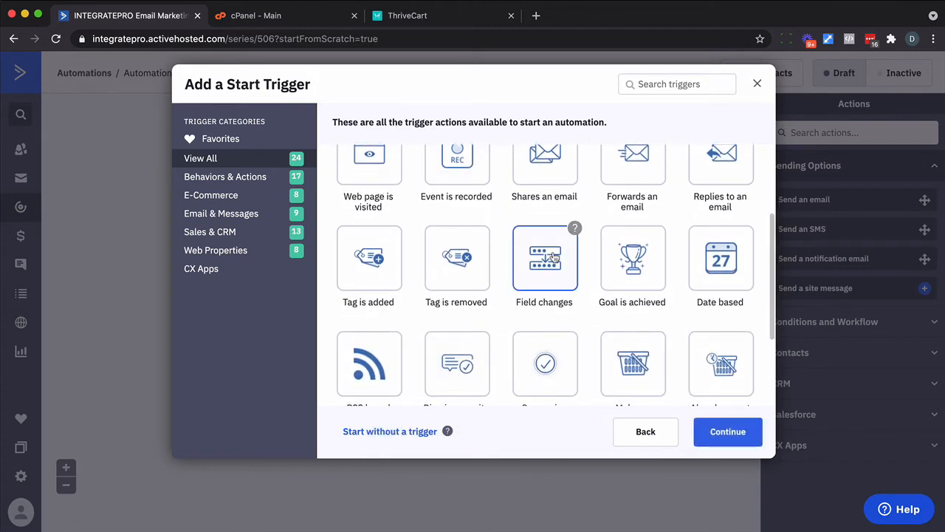
{"action": "left_click", "coordinate": [705, 432]}
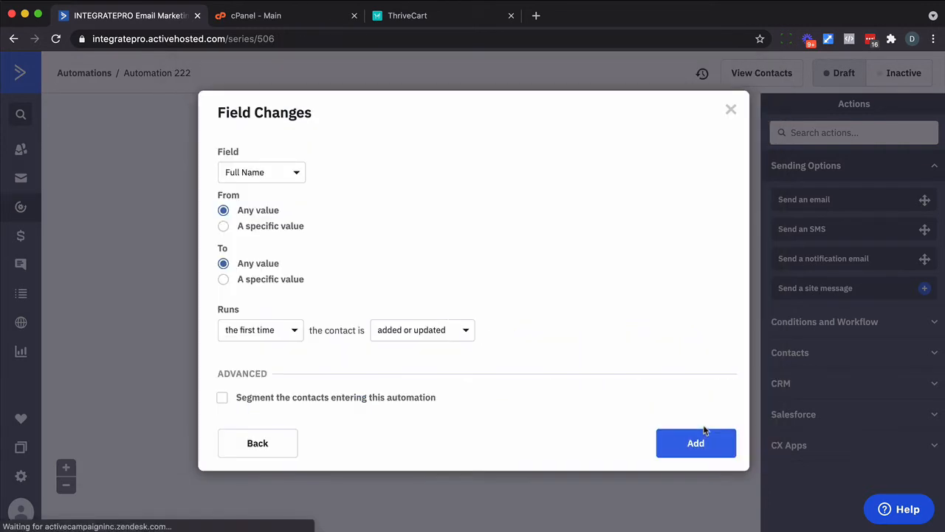
- Make the trigger watch Online Membership Due Date and run every time
{"action": "left_click", "coordinate": [243, 175]}
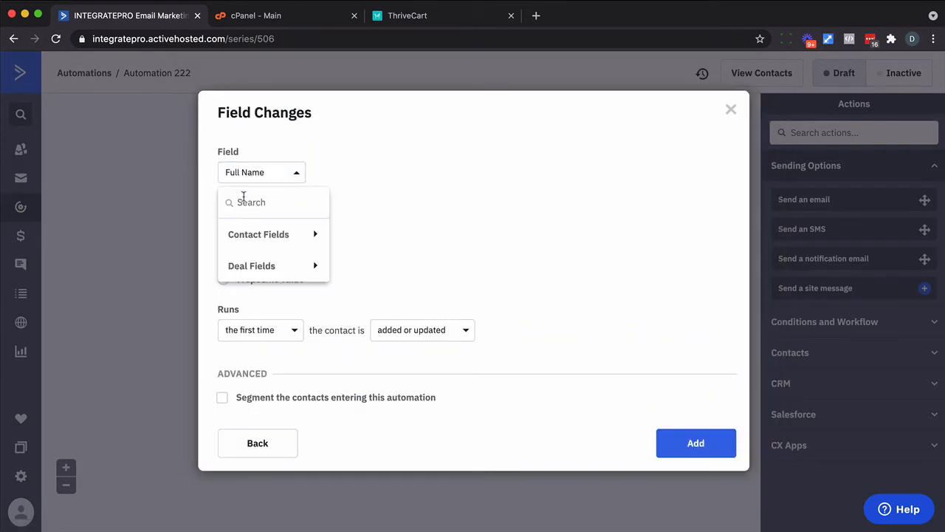
{"action": "type", "text": "O"}
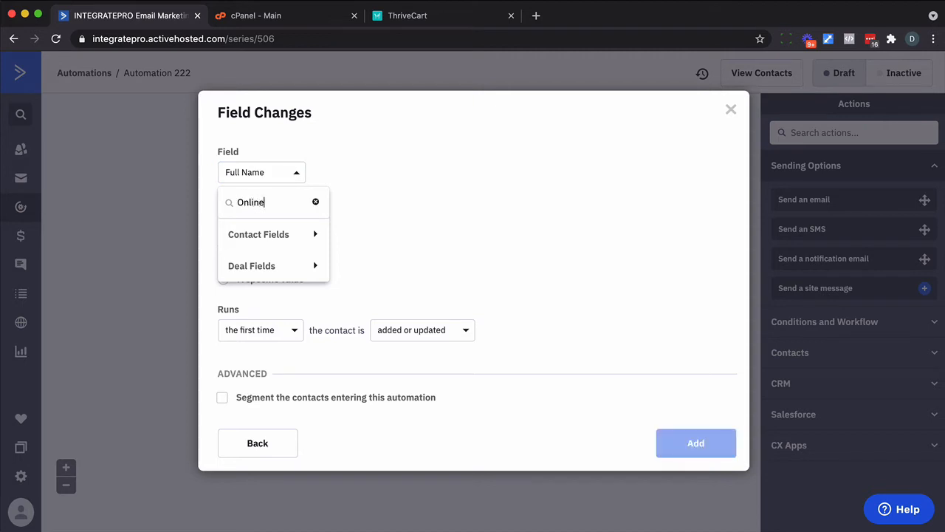
{"action": "type", "text": "nline"}
{"action": "left_click", "coordinate": [278, 269]}
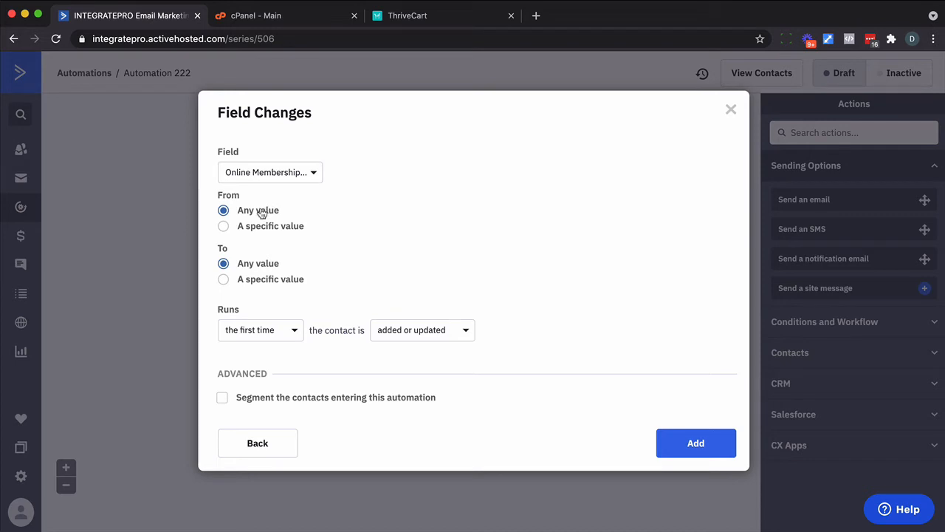
{"action": "left_click", "coordinate": [281, 328]}
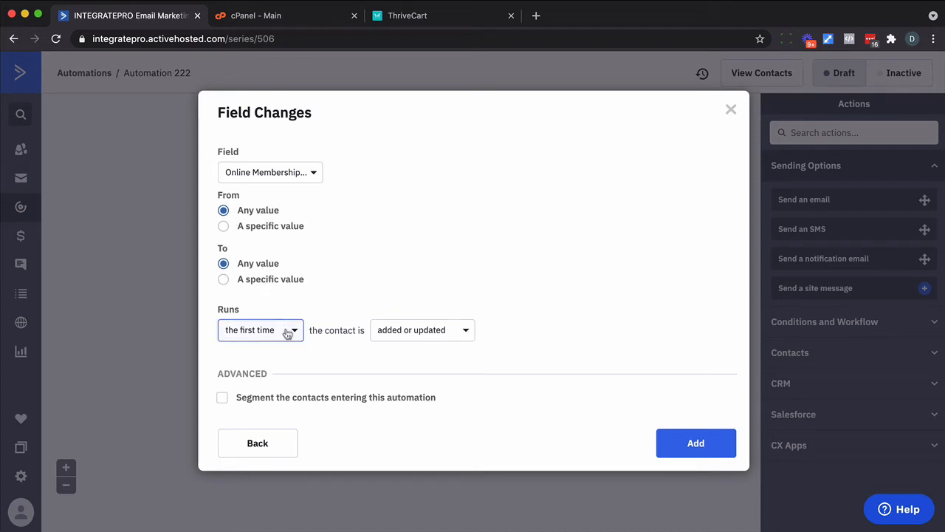
{"action": "left_click", "coordinate": [250, 384]}
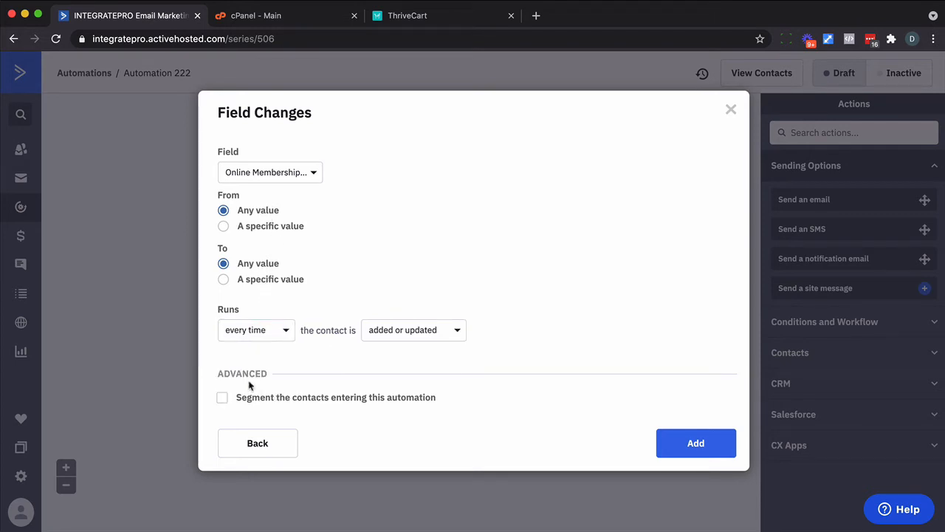
{"action": "left_click", "coordinate": [675, 441]}
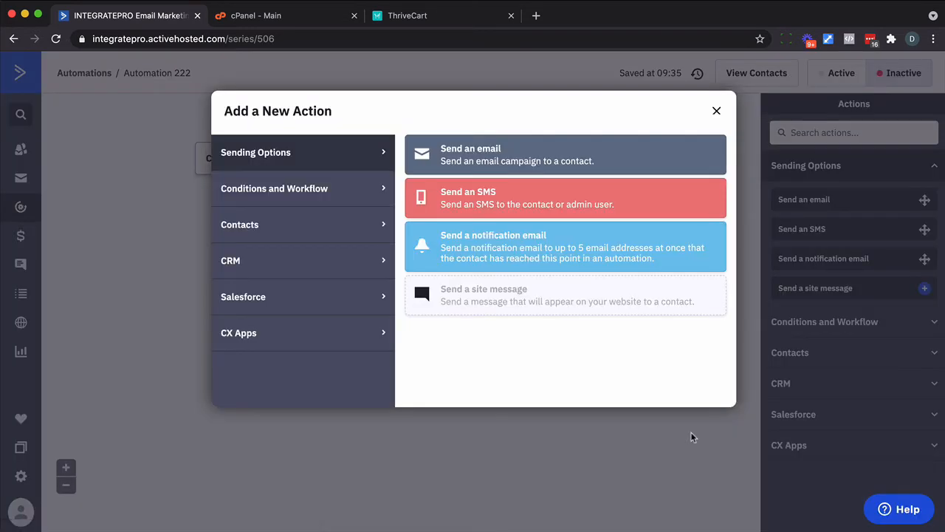
- Name the new automation 'Online Membership - Controller' and set it Active
{"action": "left_click", "coordinate": [716, 111]}
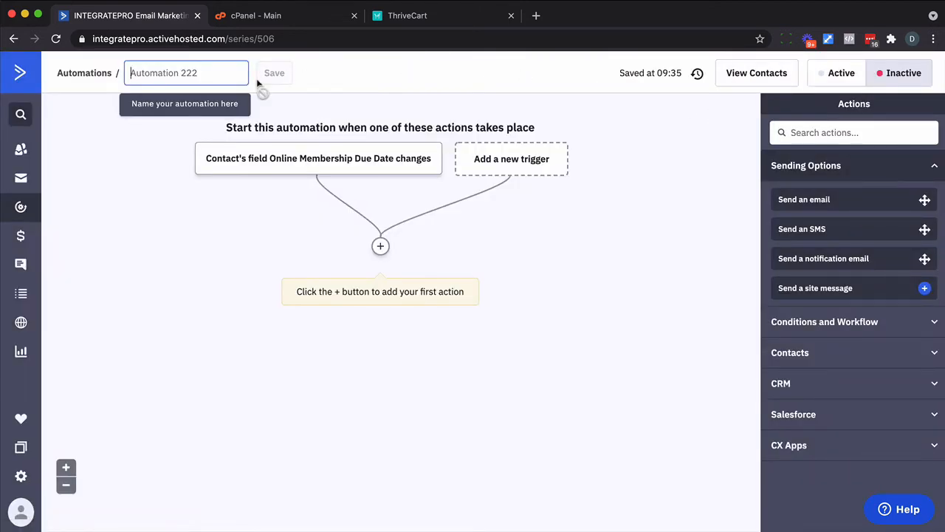
{"action": "key", "text": "super+v"}
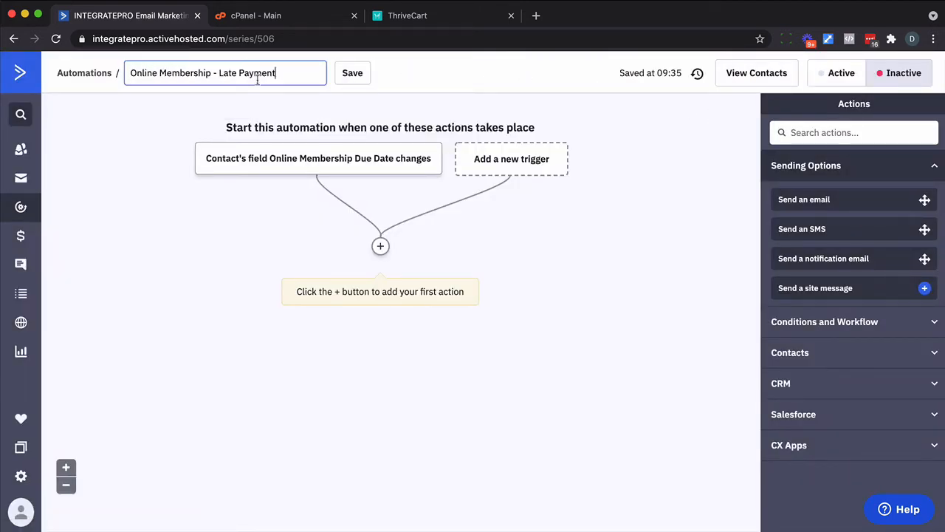
{"action": "left_click_drag", "start_coordinate": [279, 74], "coordinate": [220, 74]}
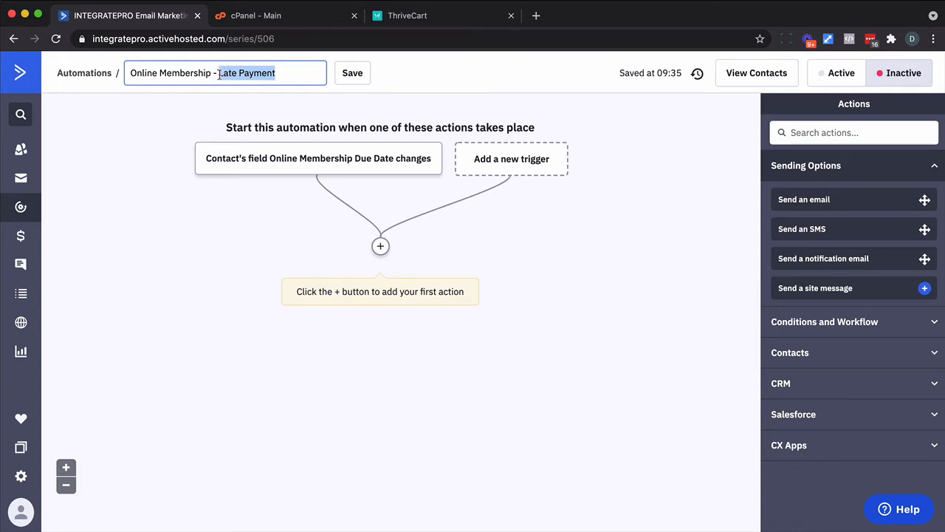
{"action": "type", "text": "Controller"}
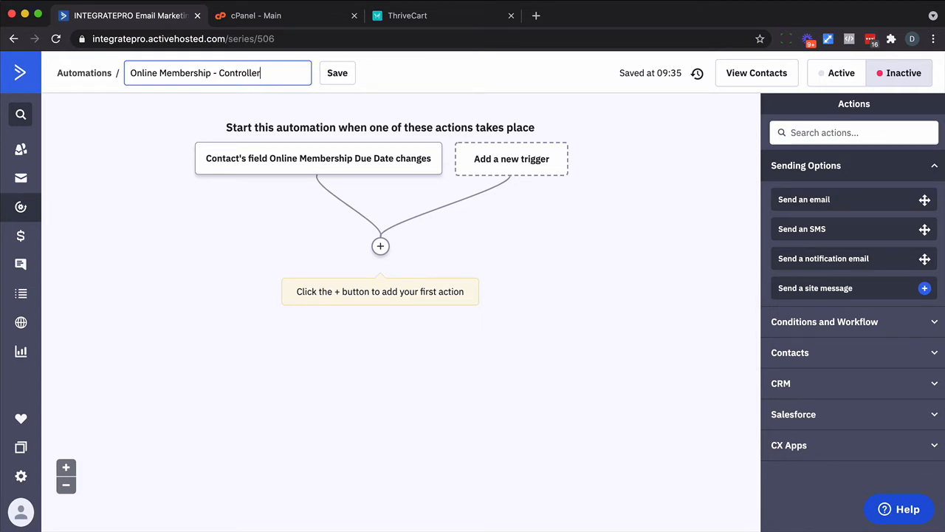
{"action": "left_click", "coordinate": [339, 73]}
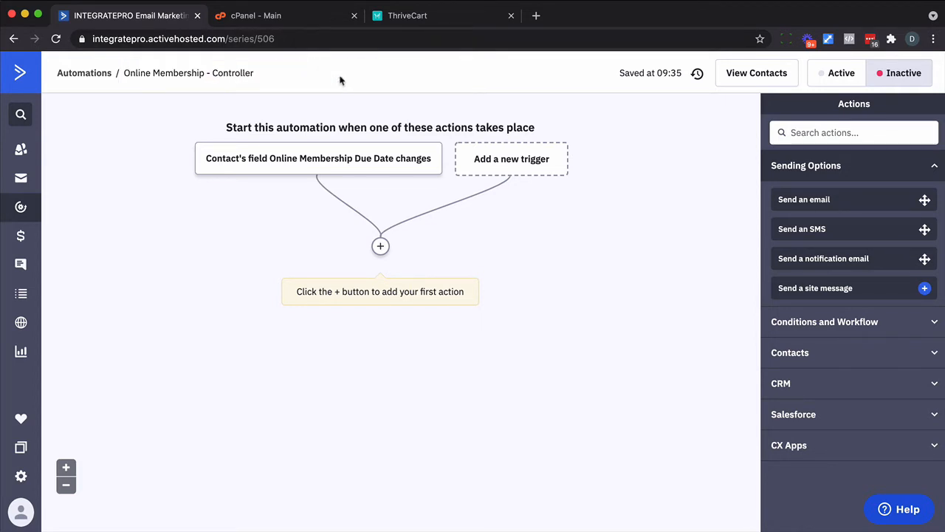
{"action": "left_click", "coordinate": [840, 74]}
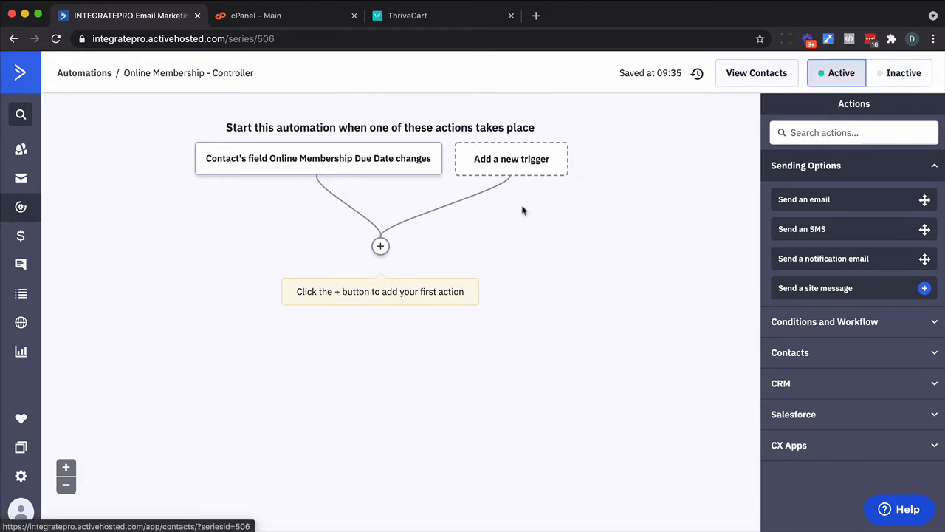
- Add a step exiting contacts from 'Online Membership - Late Payment'
{"action": "left_click", "coordinate": [380, 246]}
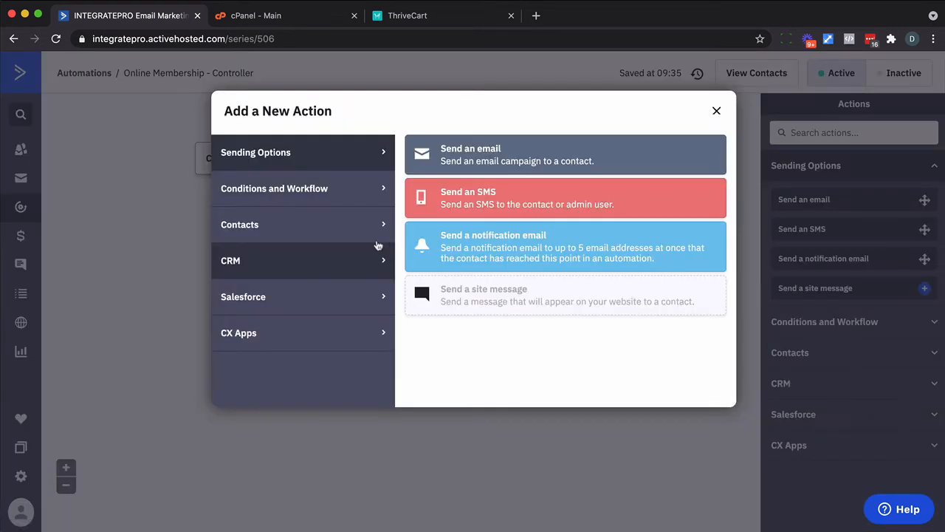
{"action": "left_click", "coordinate": [313, 200]}
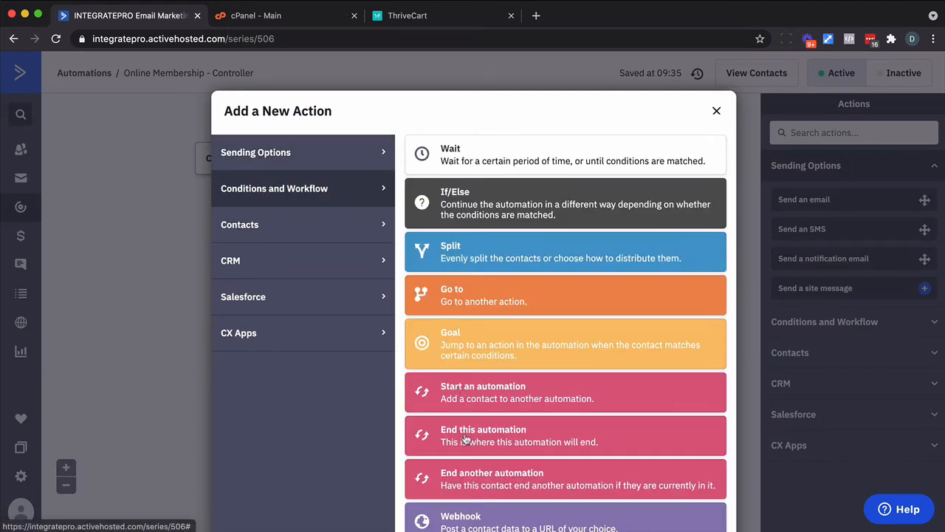
{"action": "left_click", "coordinate": [468, 489]}
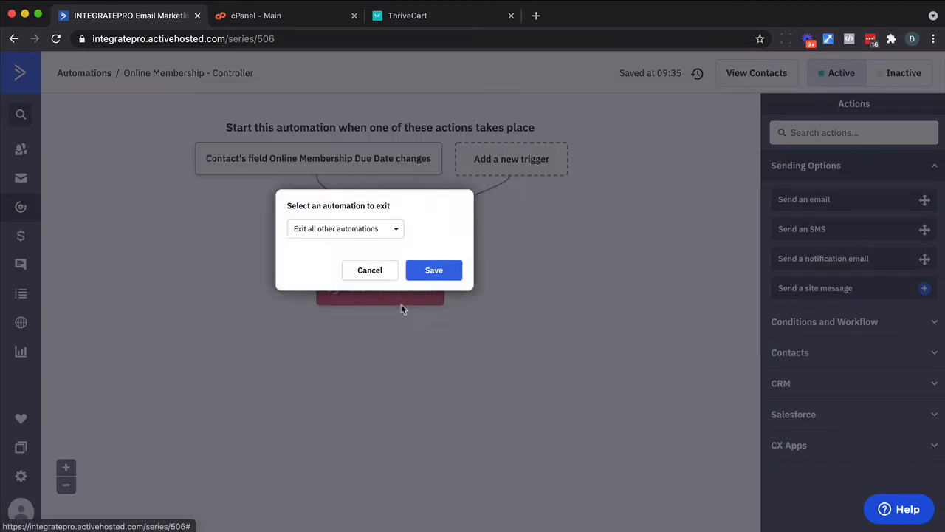
{"action": "left_click", "coordinate": [362, 230]}
{"action": "left_click", "coordinate": [323, 255]}
{"action": "type", "text": "Online Membership - Late Payment"}
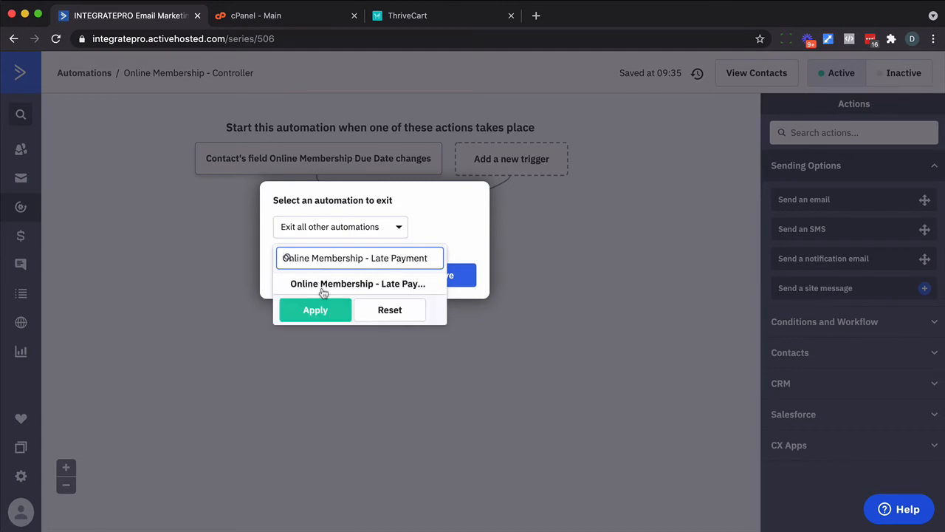
{"action": "left_click", "coordinate": [318, 310]}
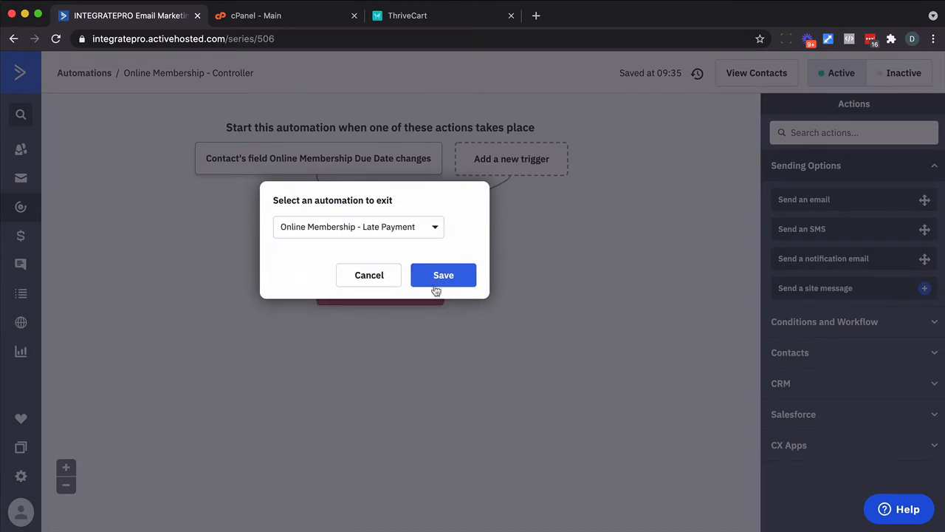
{"action": "left_click", "coordinate": [448, 287]}
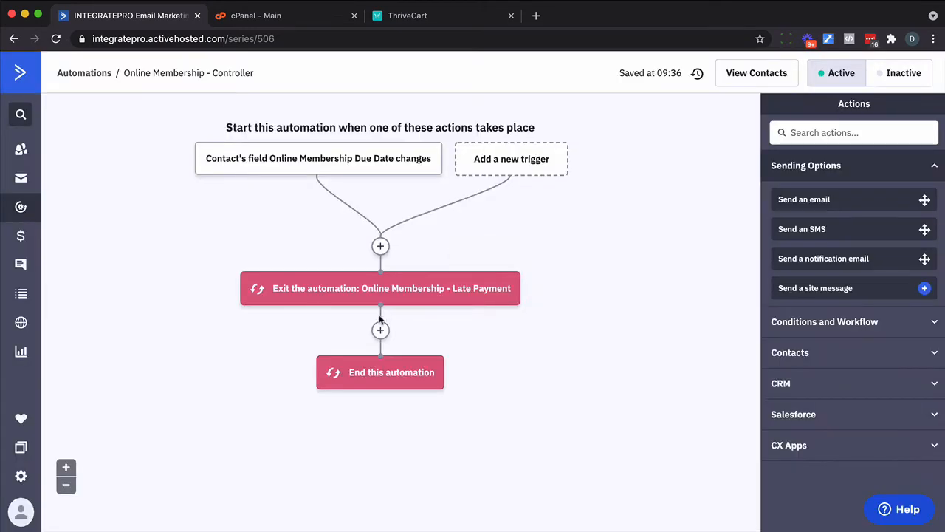
- Add a step entering contacts into 'Online Membership - Late Payment'
{"action": "left_click", "coordinate": [379, 331]}
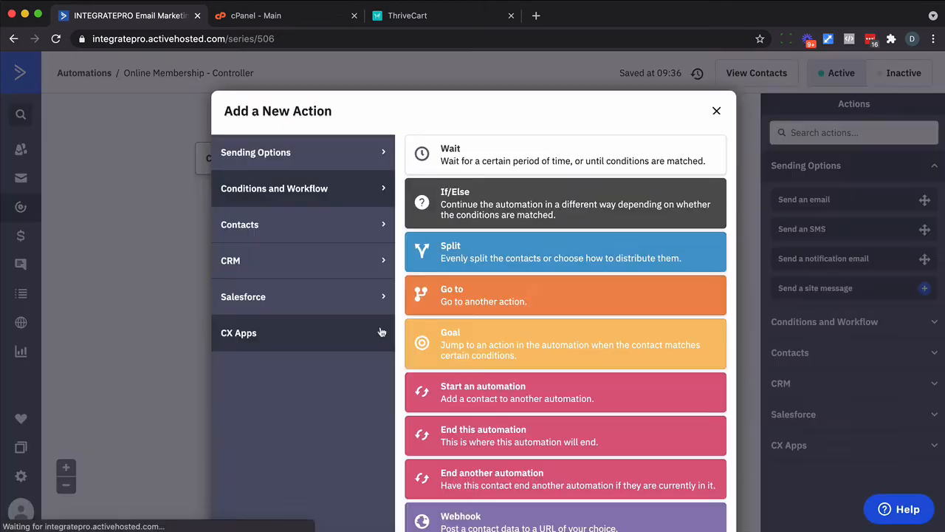
{"action": "left_click", "coordinate": [433, 401]}
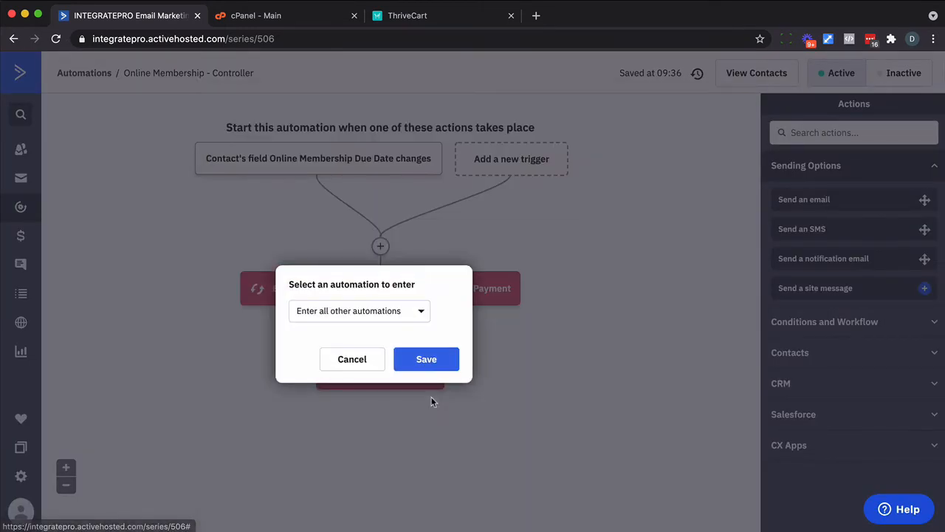
{"action": "left_click", "coordinate": [369, 310]}
{"action": "left_click", "coordinate": [343, 339]}
{"action": "type", "text": "Online Membership - Late Payment"}
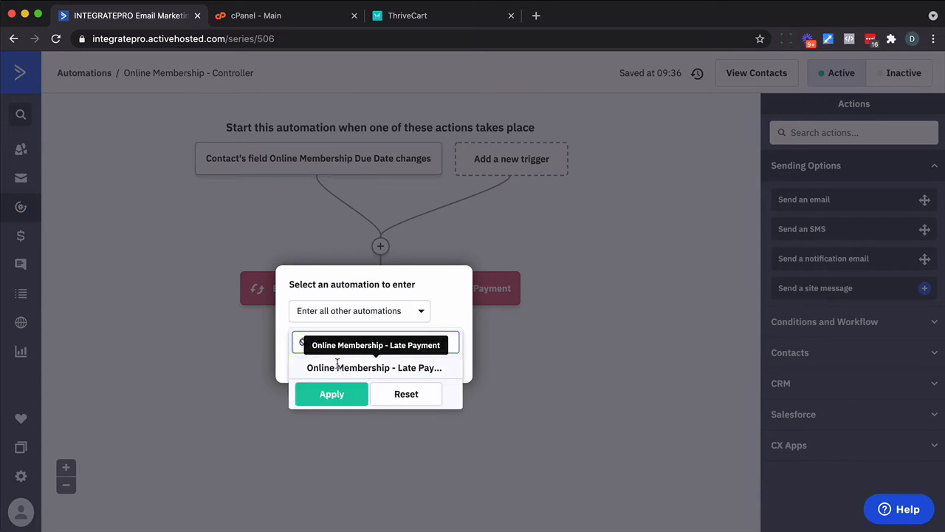
{"action": "left_click", "coordinate": [338, 367]}
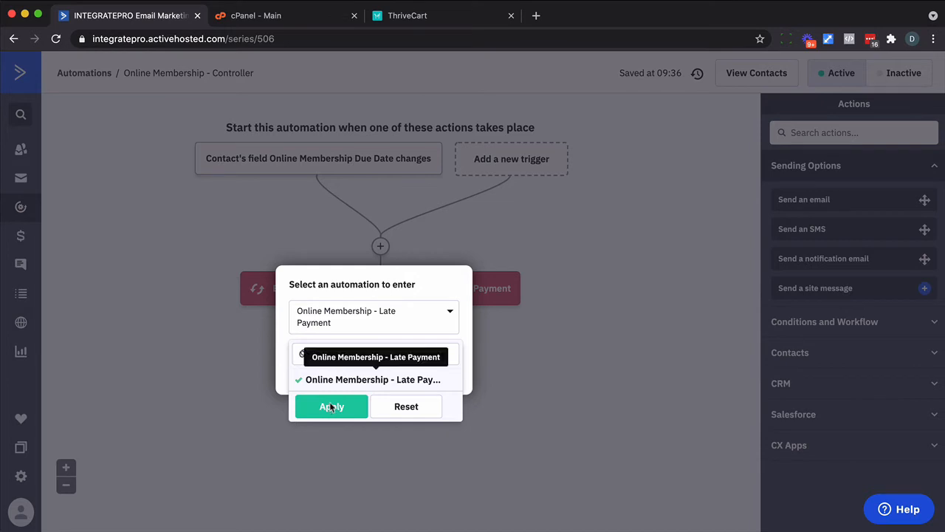
{"action": "left_click", "coordinate": [331, 406]}
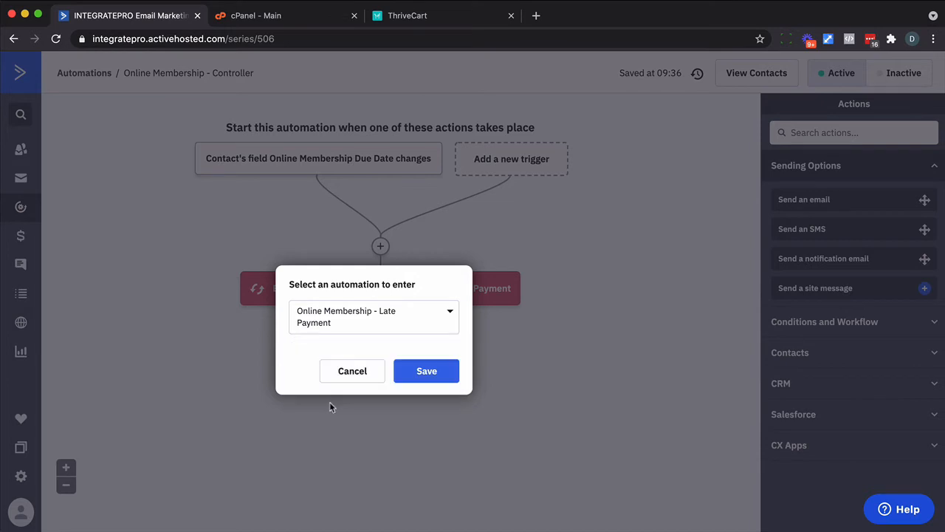
{"action": "left_click", "coordinate": [426, 371]}
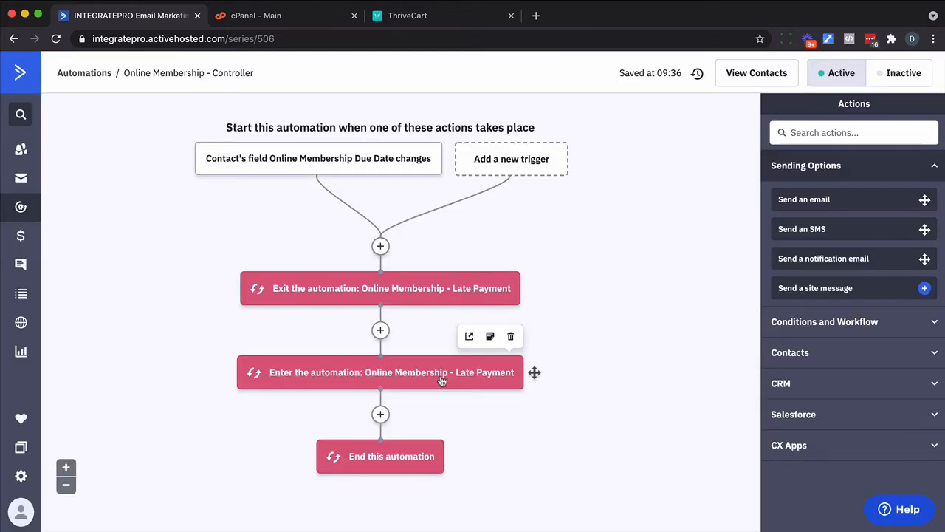
- Insert a Wait for 1 hour step between the exit and enter steps
{"action": "left_click", "coordinate": [378, 331]}
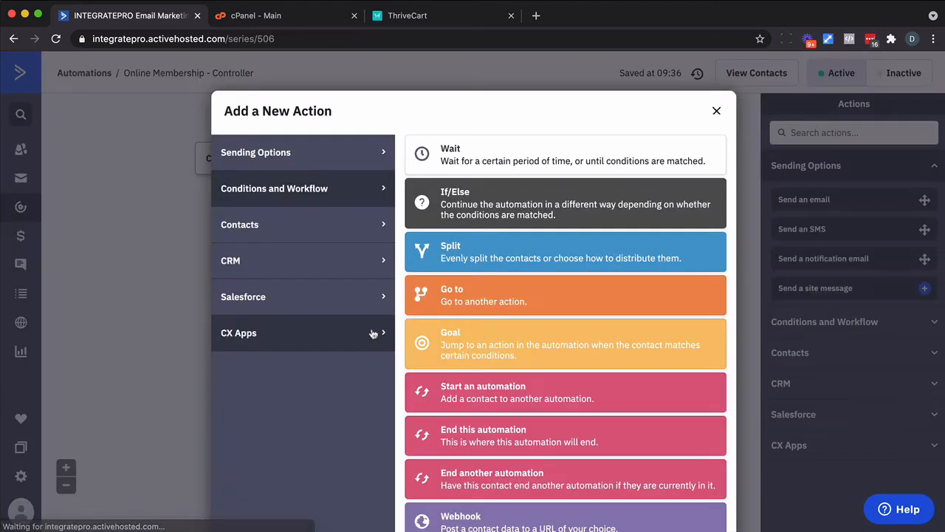
{"action": "left_click", "coordinate": [448, 158]}
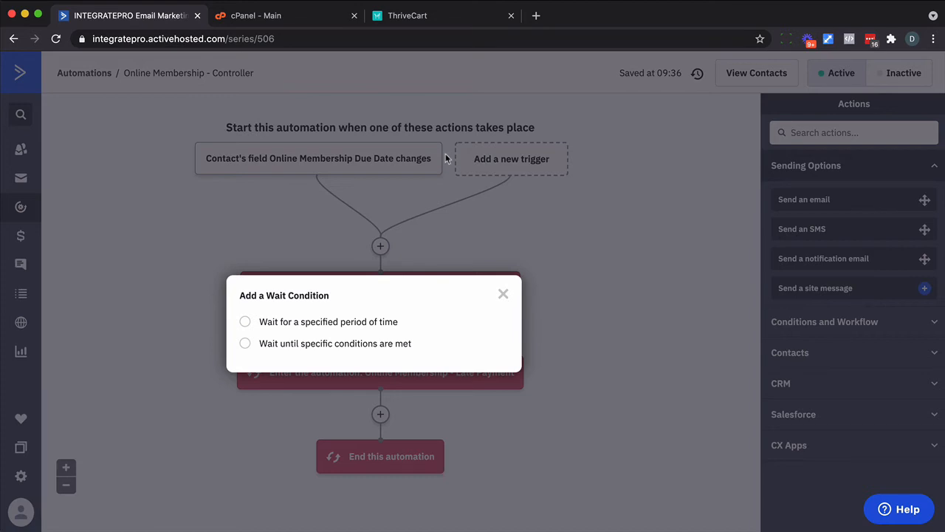
{"action": "left_click", "coordinate": [350, 322]}
{"action": "left_click", "coordinate": [484, 345]}
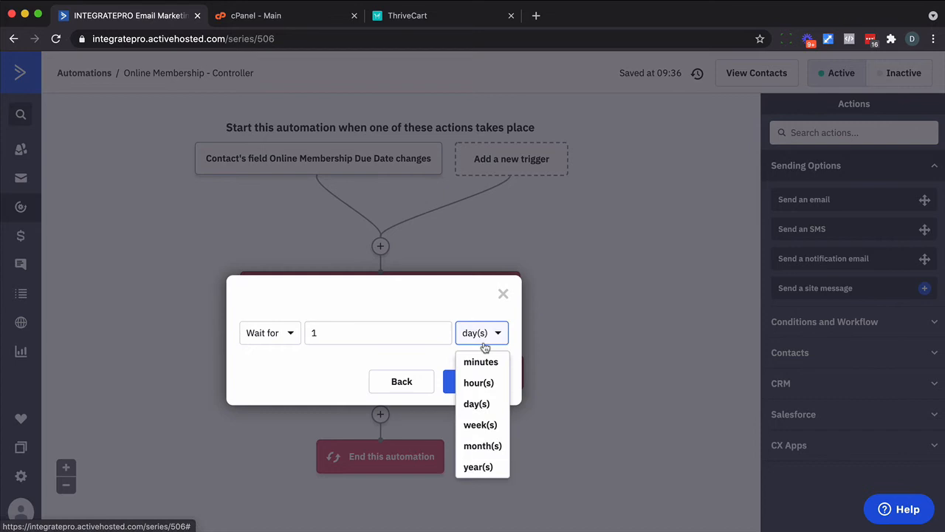
{"action": "left_click", "coordinate": [471, 382]}
{"action": "left_click", "coordinate": [474, 381]}
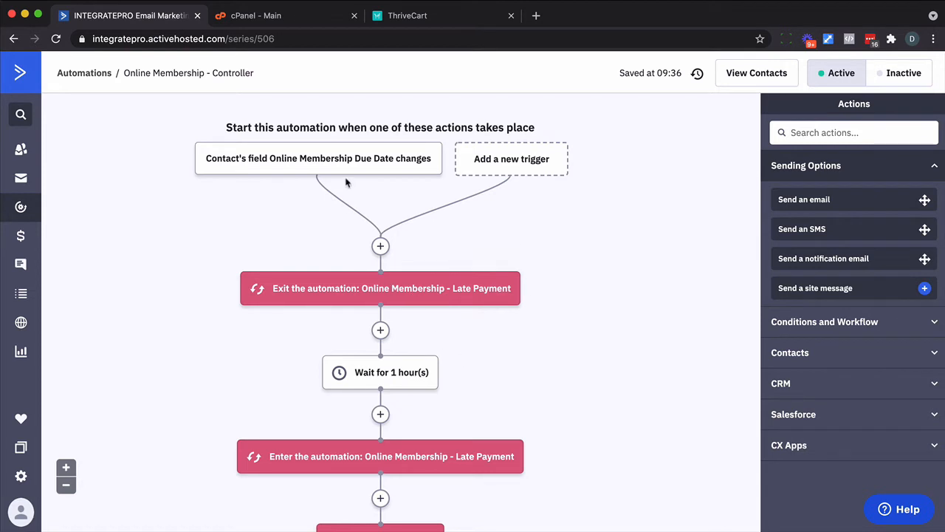
{"action": "mouse_move", "coordinate": [304, 162]}
{"action": "mouse_move", "coordinate": [387, 308]}
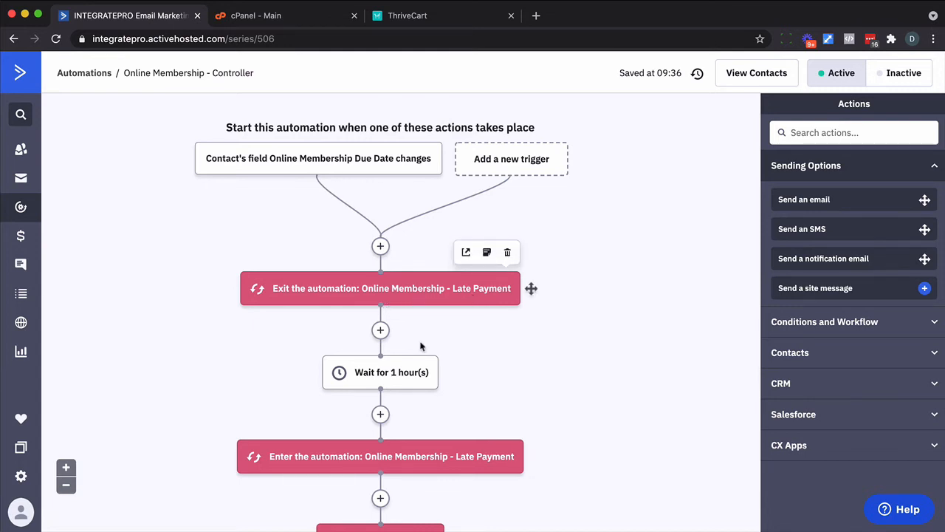
{"action": "mouse_move", "coordinate": [409, 454]}
{"action": "scroll", "coordinate": [409, 454], "scroll_direction": "down", "scroll_amount": 1}
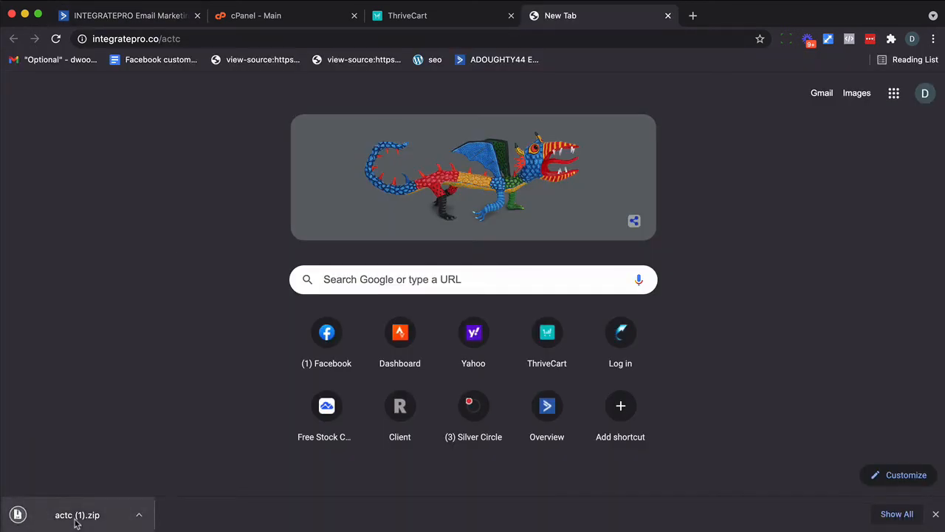
- Upload actc (1).zip into public_html with the cPanel File Manager
{"action": "left_click", "coordinate": [668, 16]}
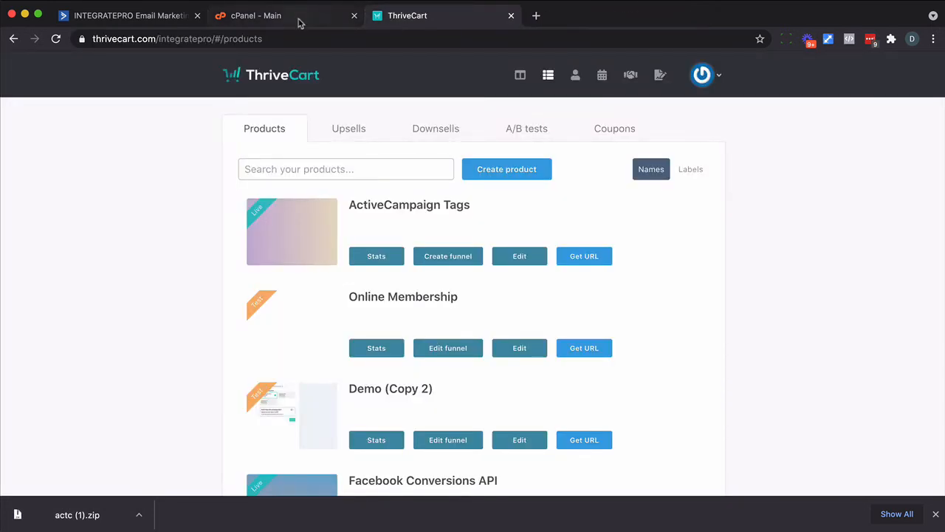
{"action": "left_click", "coordinate": [259, 15]}
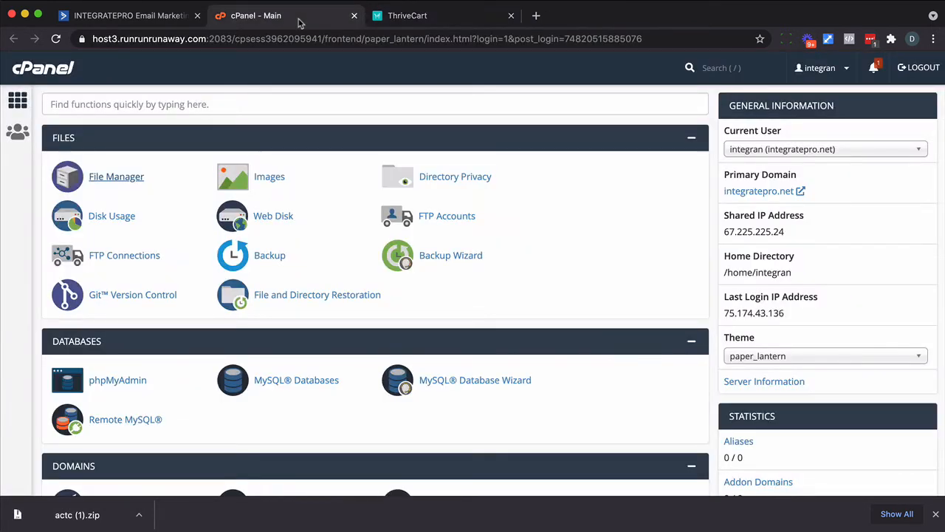
{"action": "left_click", "coordinate": [114, 177]}
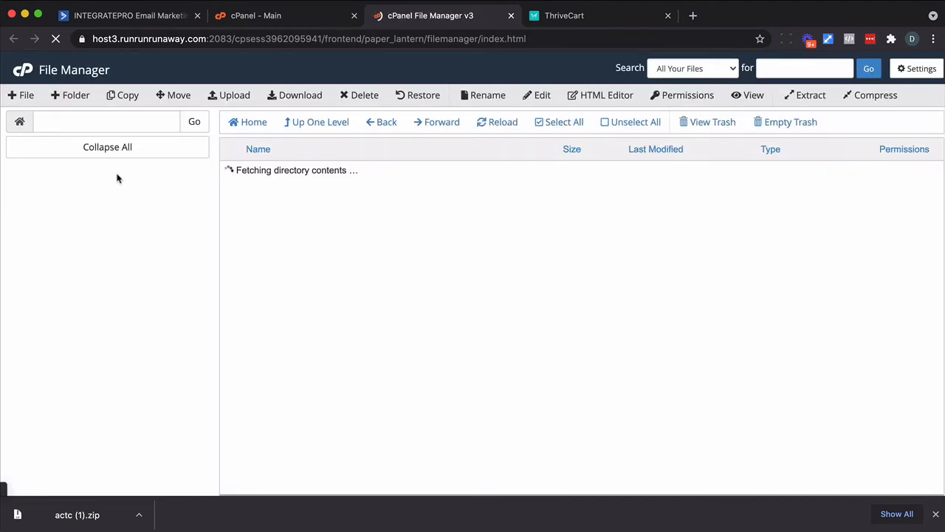
{"action": "left_click", "coordinate": [235, 95]}
{"action": "left_click_drag", "start_coordinate": [77, 515], "coordinate": [467, 278]}
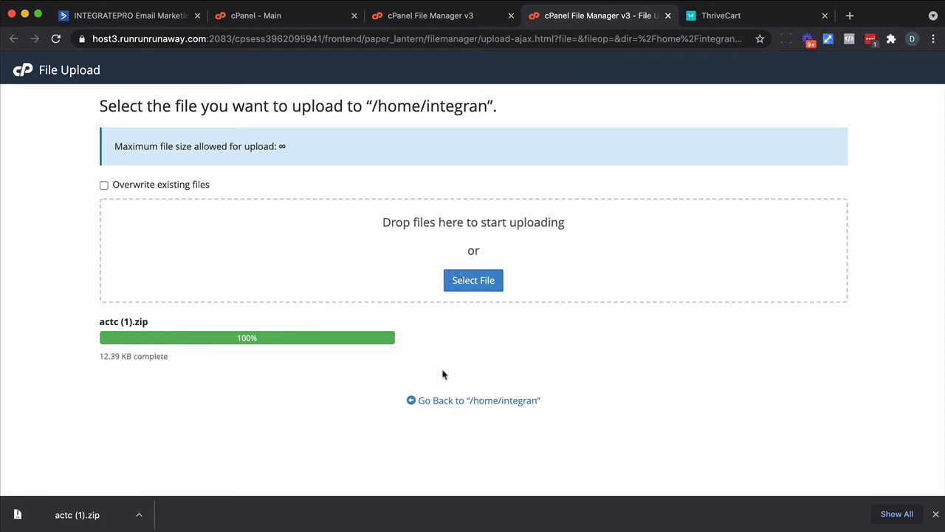
{"action": "left_click", "coordinate": [456, 400]}
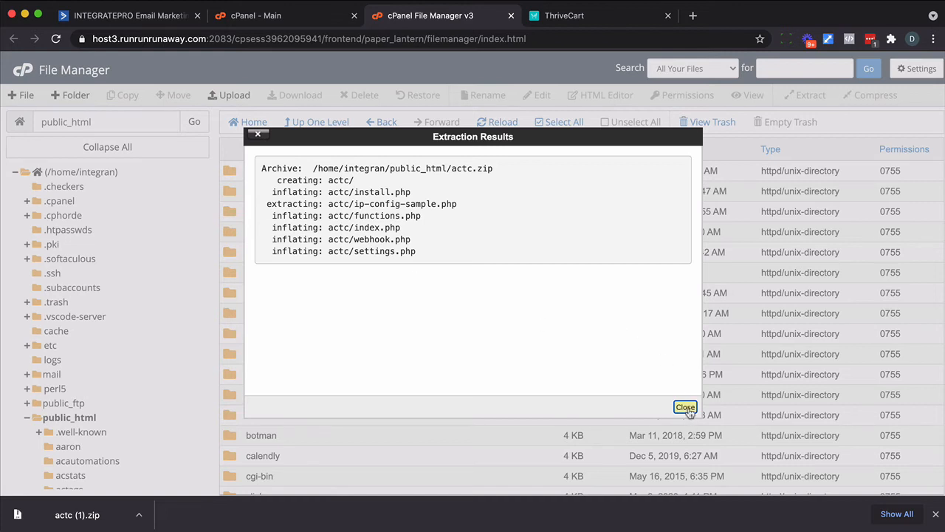
- Open the actc install.php installer, enter a password, then open ActiveCampaign settings for API details
{"action": "left_click", "coordinate": [692, 16]}
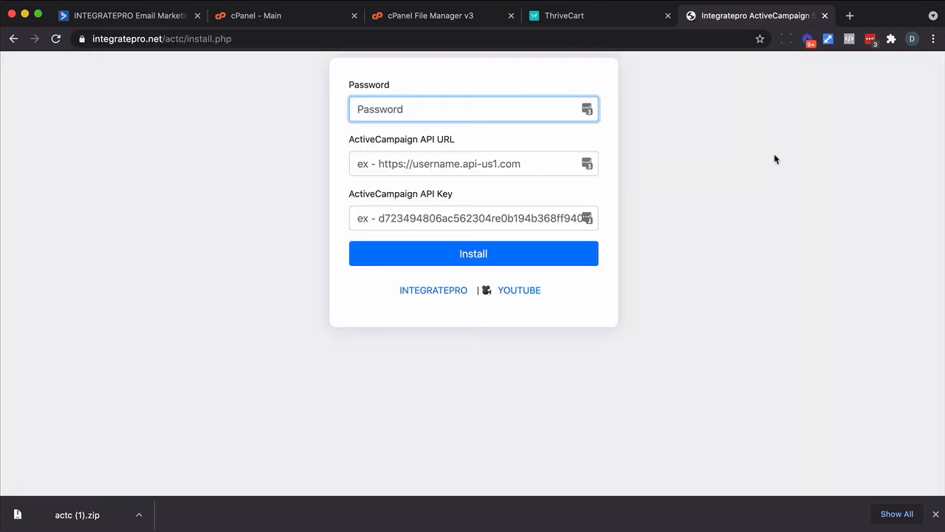
{"action": "left_click", "coordinate": [776, 159]}
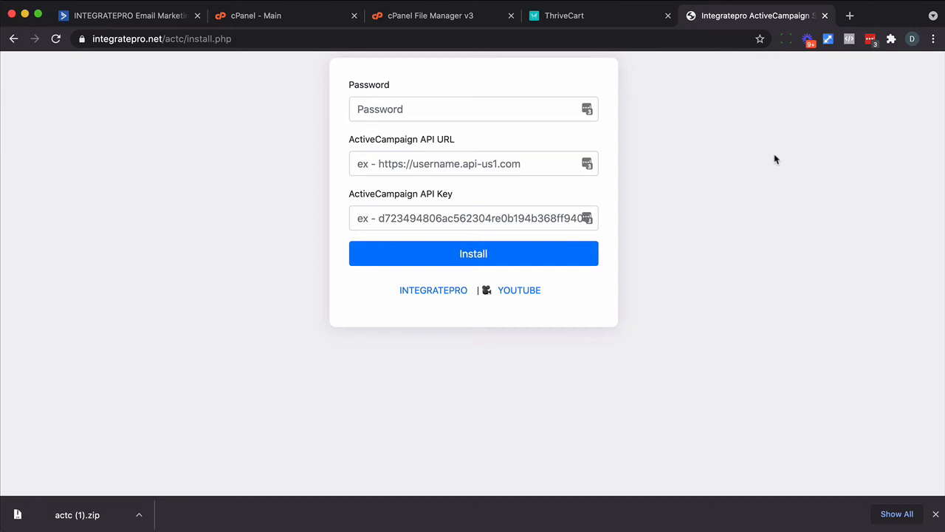
{"action": "left_click", "coordinate": [494, 115]}
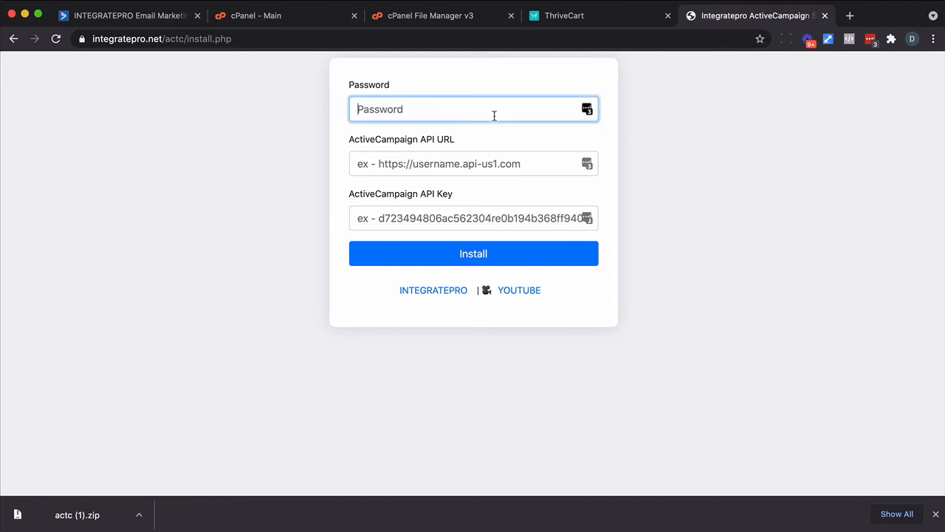
{"action": "type", "text": "password123"}
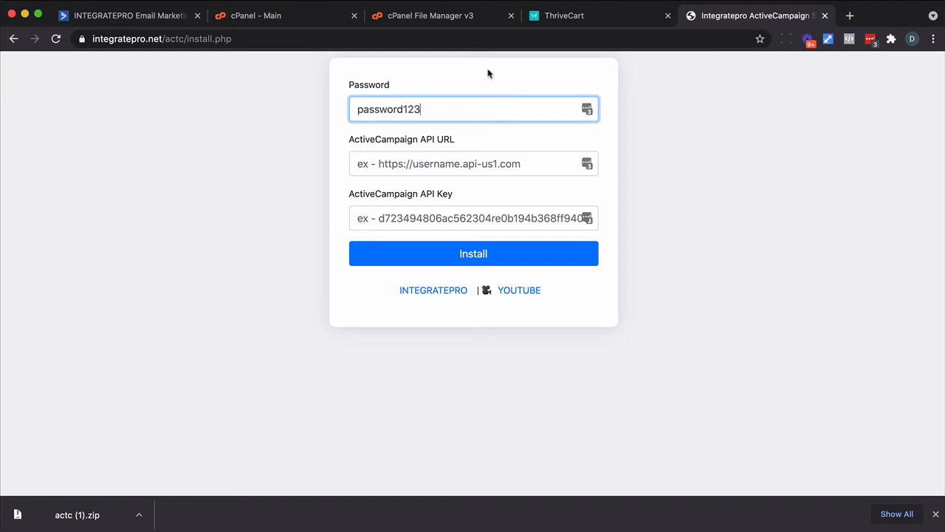
{"action": "left_click", "coordinate": [149, 20]}
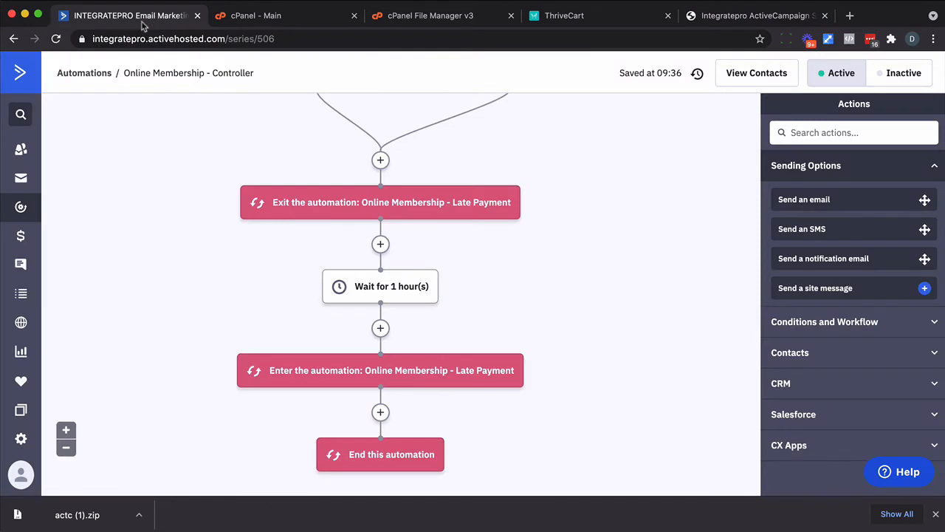
{"action": "left_click", "coordinate": [18, 448]}
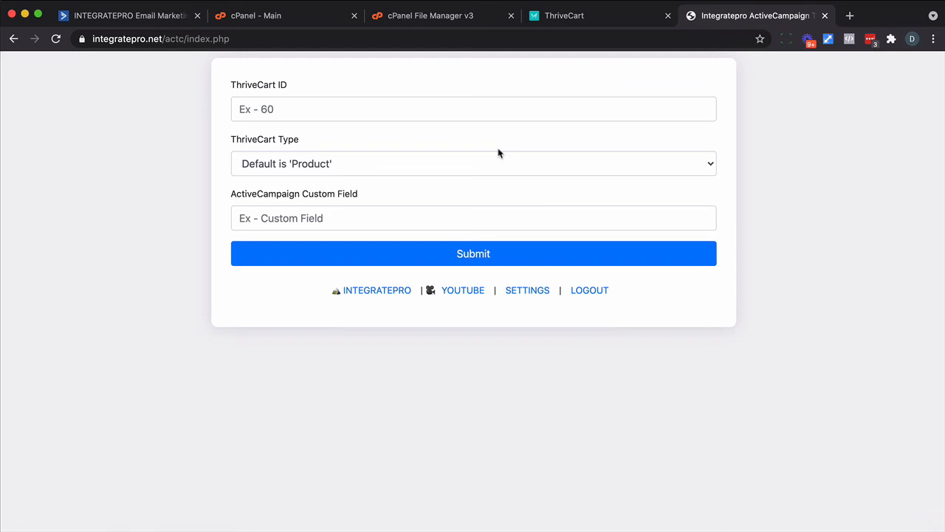
- Copy the script's webhook.php URL and bring up ThriveCart's webhook notifications list
{"action": "left_click", "coordinate": [533, 297]}
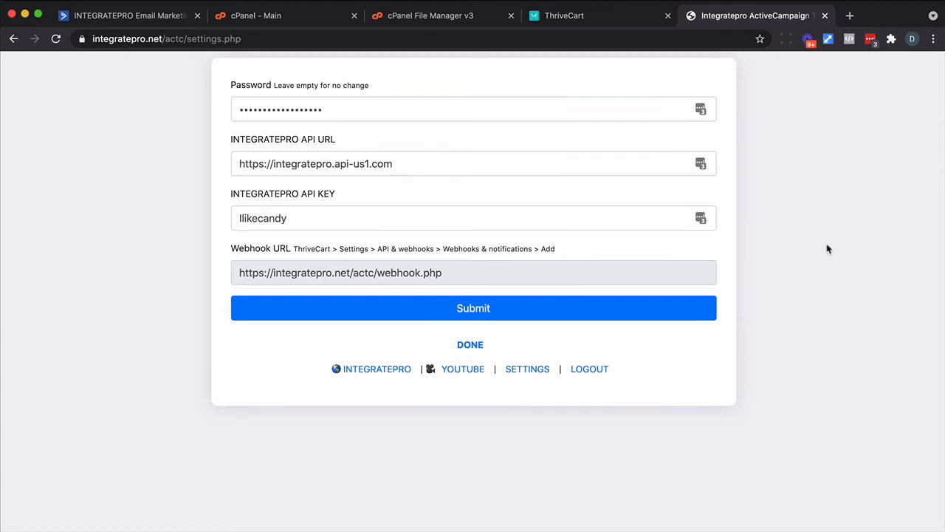
{"action": "triple_click", "coordinate": [359, 274]}
{"action": "key", "text": "super+c"}
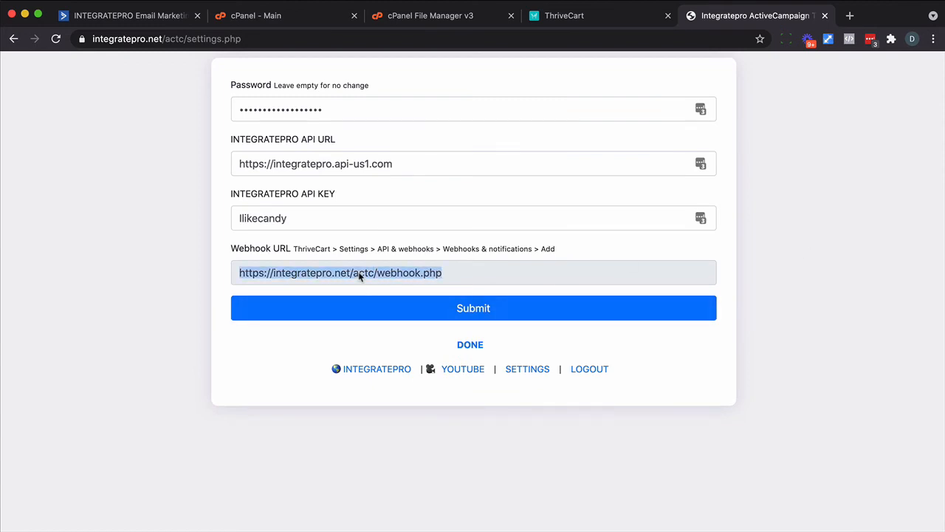
{"action": "left_click", "coordinate": [559, 20]}
{"action": "left_click", "coordinate": [710, 74]}
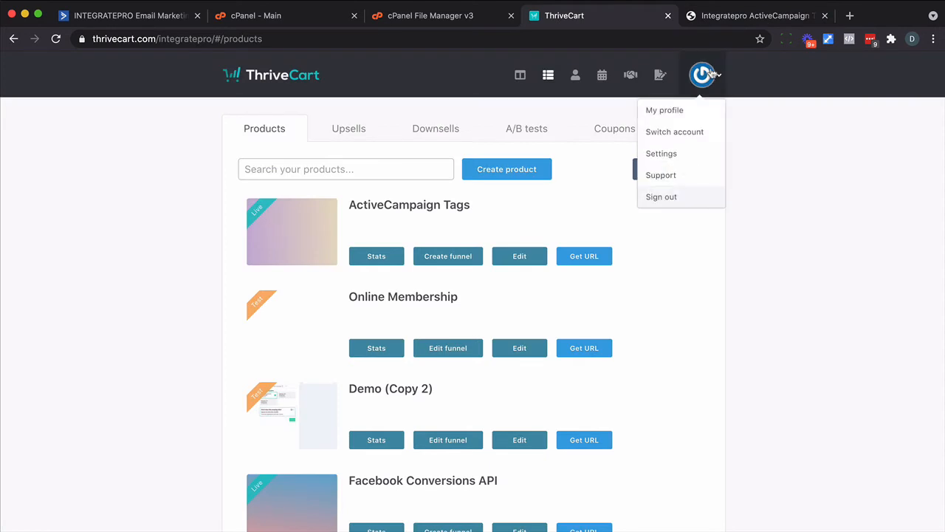
{"action": "left_click", "coordinate": [672, 155]}
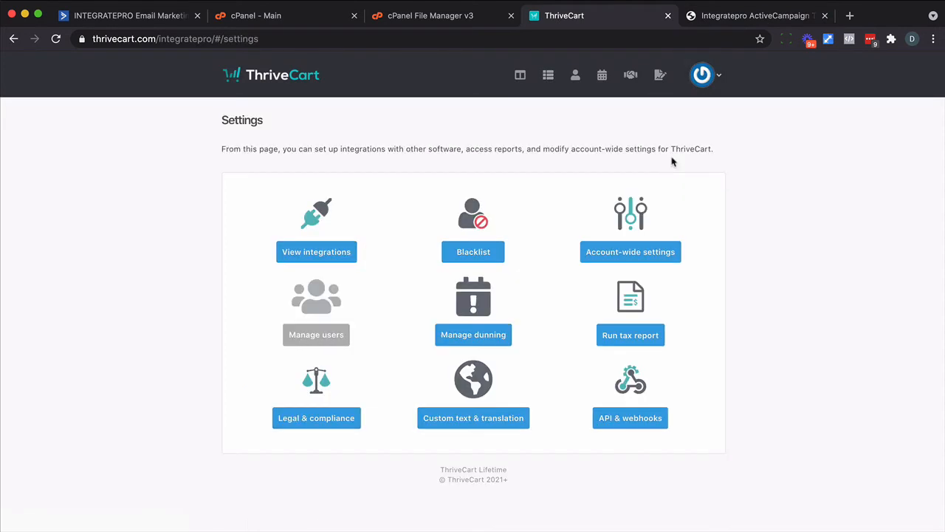
{"action": "left_click", "coordinate": [642, 418]}
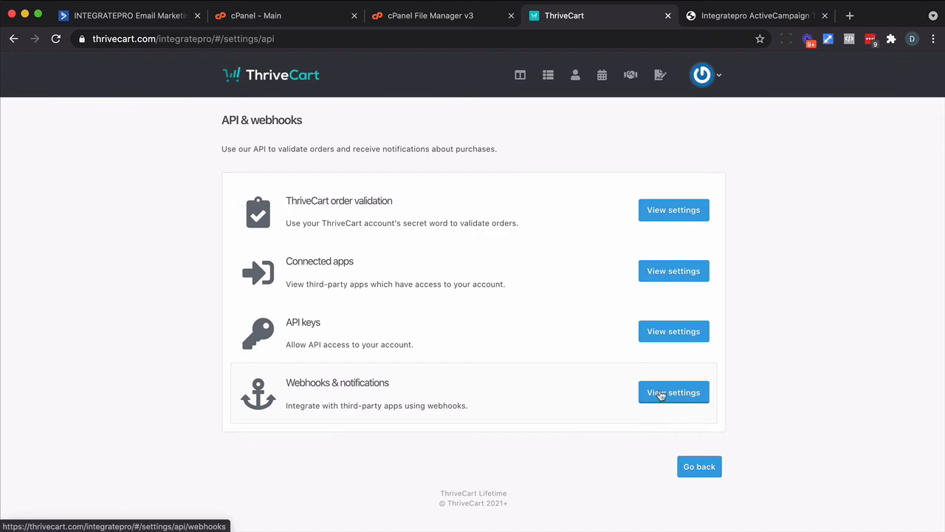
{"action": "left_click", "coordinate": [662, 394]}
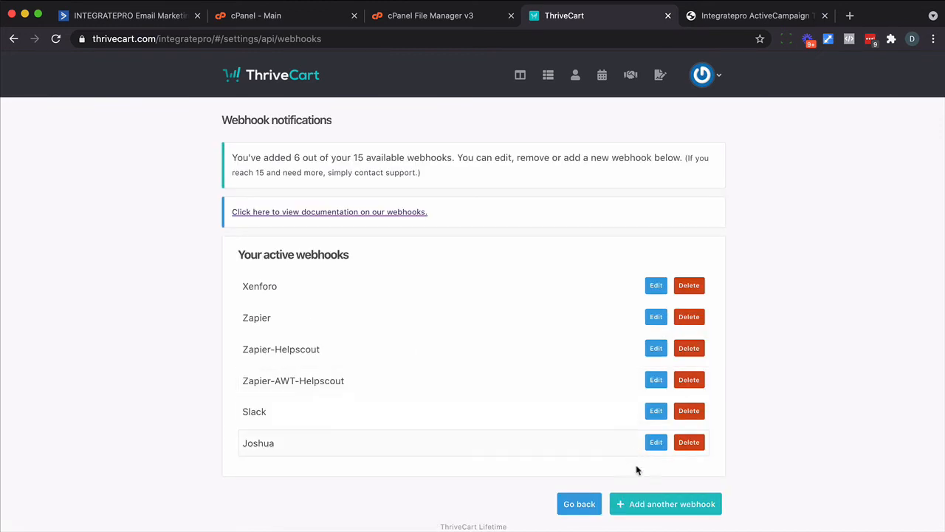
{"action": "left_click", "coordinate": [644, 510]}
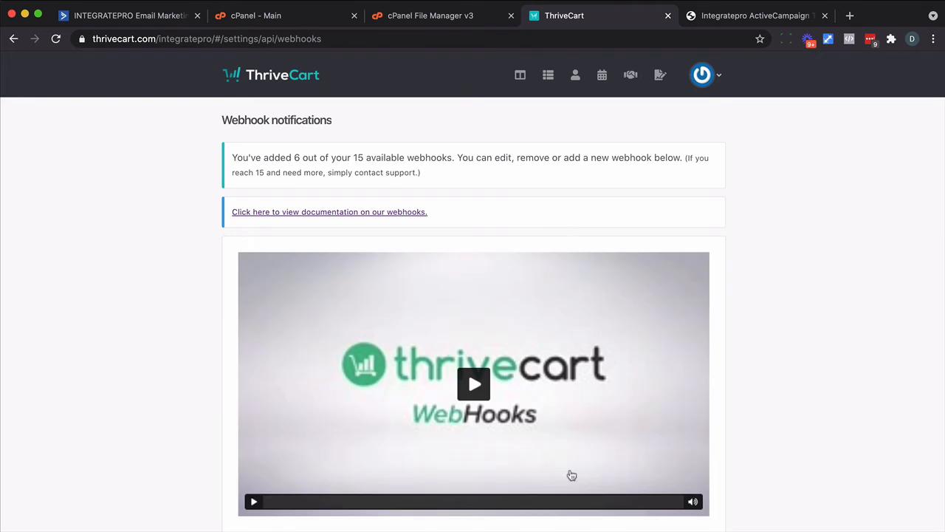
{"action": "scroll", "coordinate": [445, 475], "scroll_direction": "down", "scroll_amount": 3}
{"action": "key", "text": "Tab"}
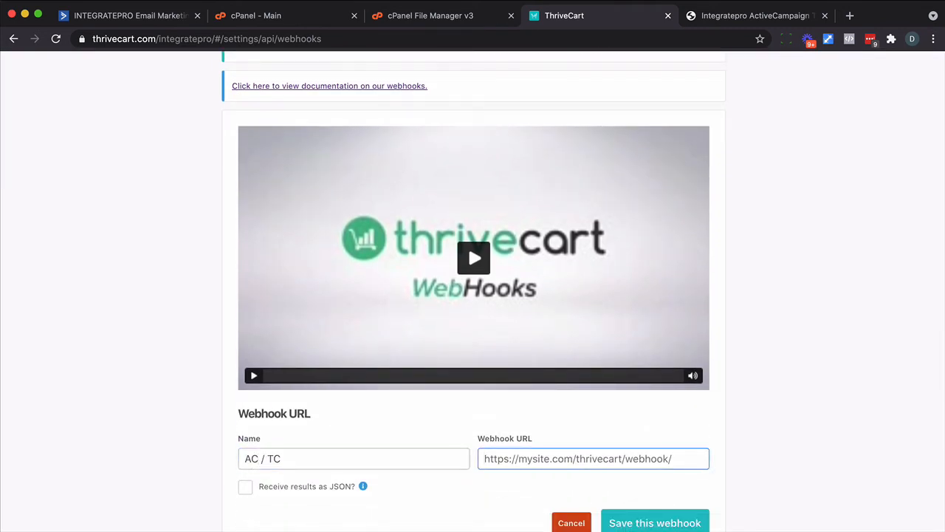
{"action": "key", "text": "super+v"}
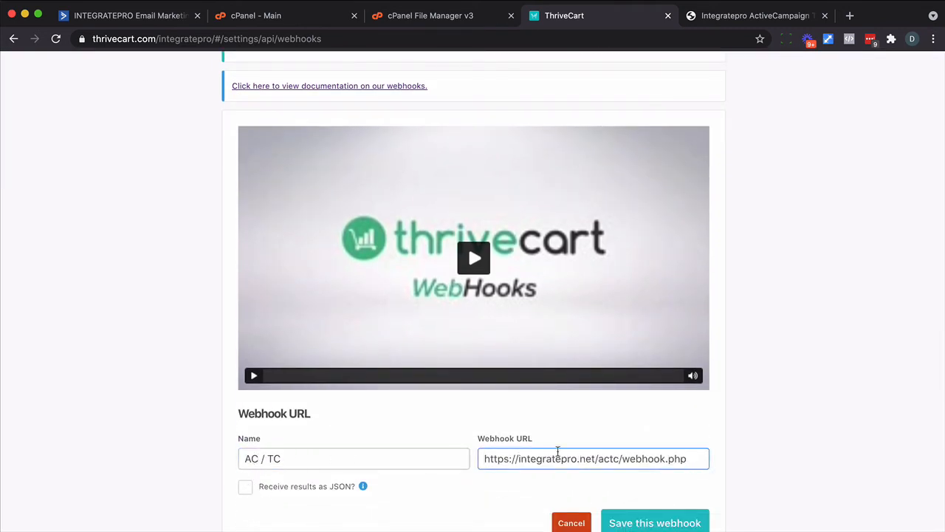
{"action": "scroll", "coordinate": [558, 450], "scroll_direction": "down", "scroll_amount": 2}
{"action": "left_click", "coordinate": [635, 440]}
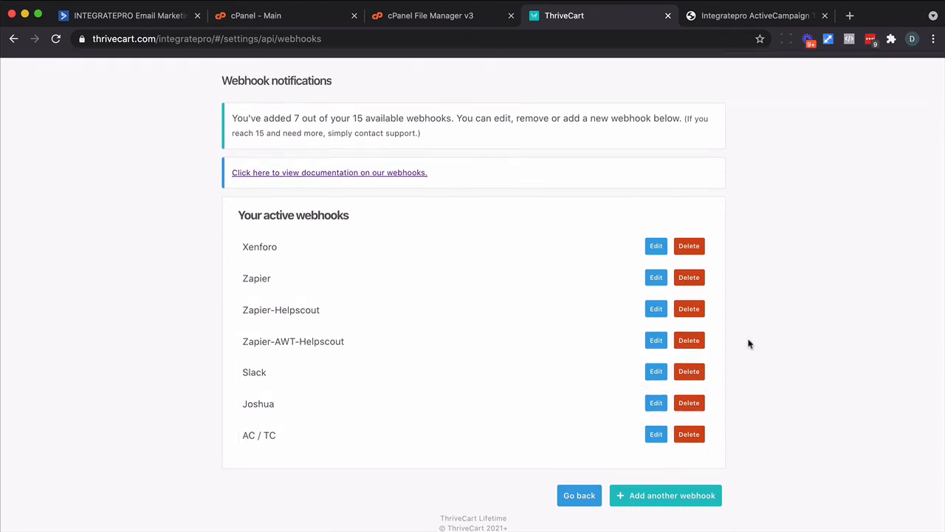
{"action": "scroll", "coordinate": [749, 344], "scroll_direction": "up", "scroll_amount": 1}
{"action": "left_click", "coordinate": [549, 74]}
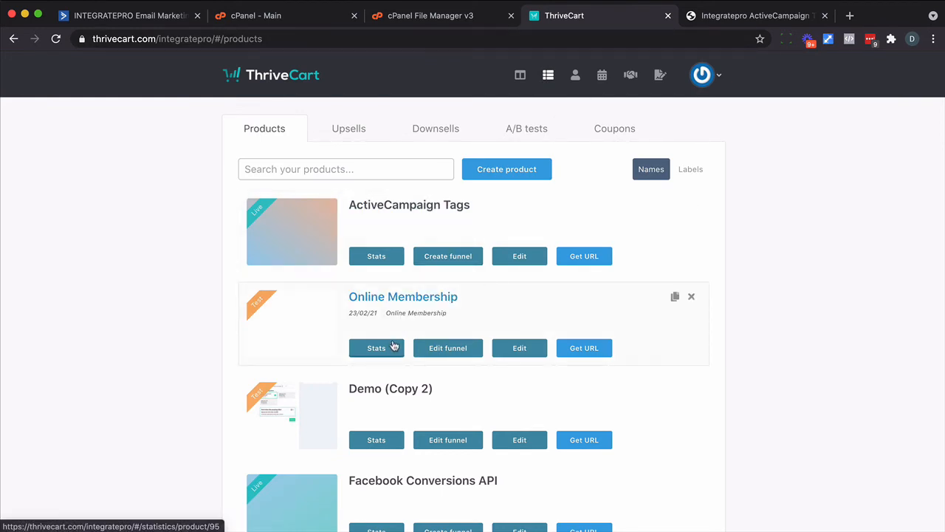
- Read the Online Membership product's ID 95 from its editor URL, then return to IntegratePro
{"action": "left_click", "coordinate": [519, 348]}
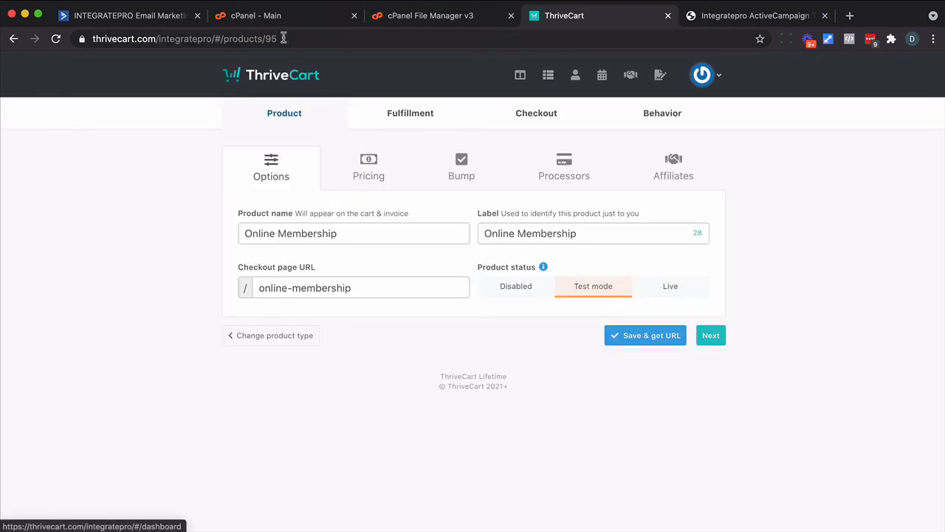
{"action": "left_click_drag", "start_coordinate": [286, 37], "coordinate": [268, 38]}
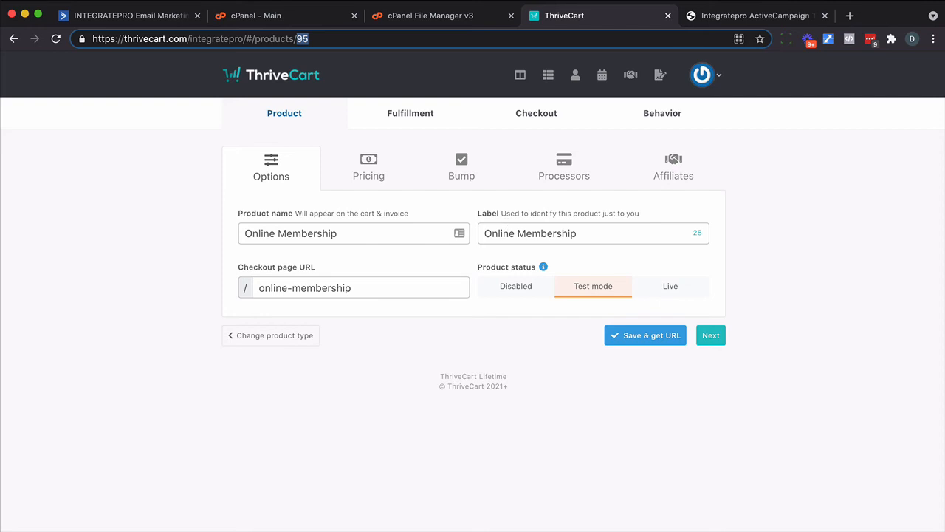
{"action": "left_click", "coordinate": [717, 16]}
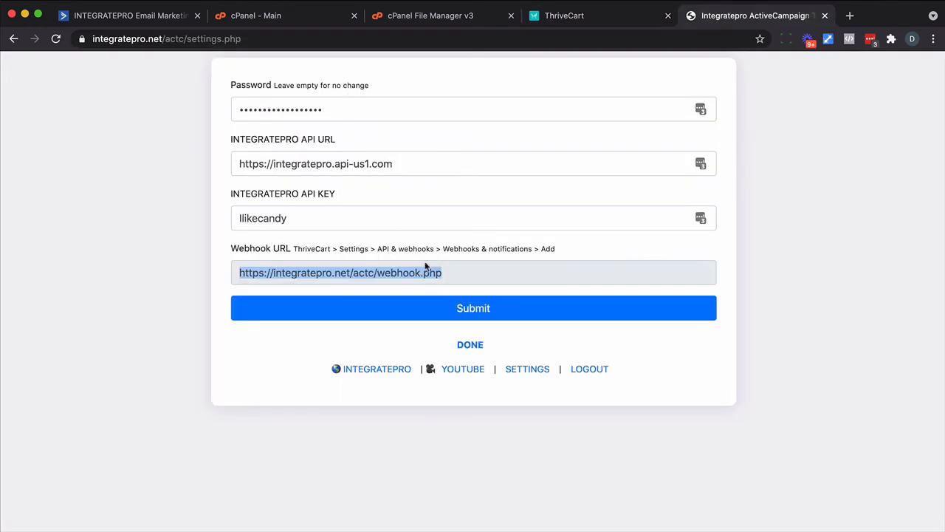
- Enter 95 as the ThriveCart ID in the script's rule form
{"action": "left_click", "coordinate": [470, 344]}
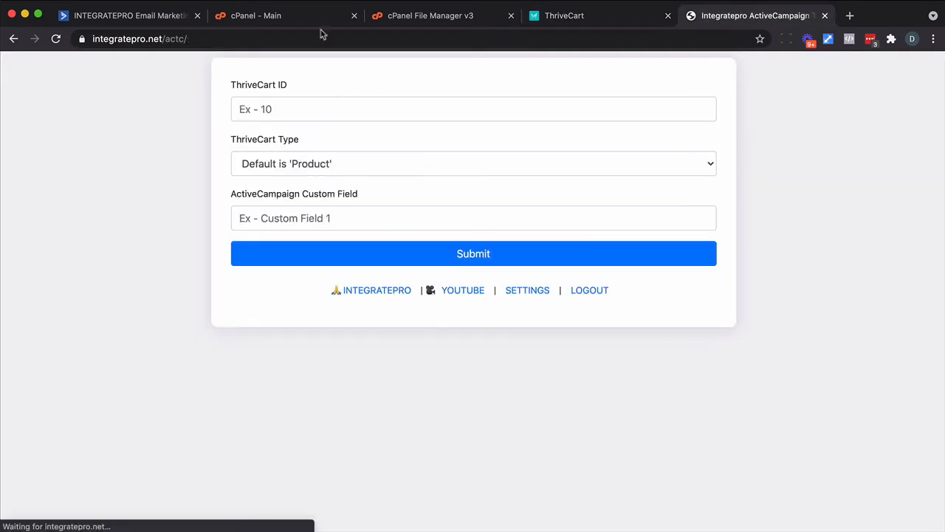
{"action": "left_click", "coordinate": [310, 109]}
{"action": "type", "text": "95"}
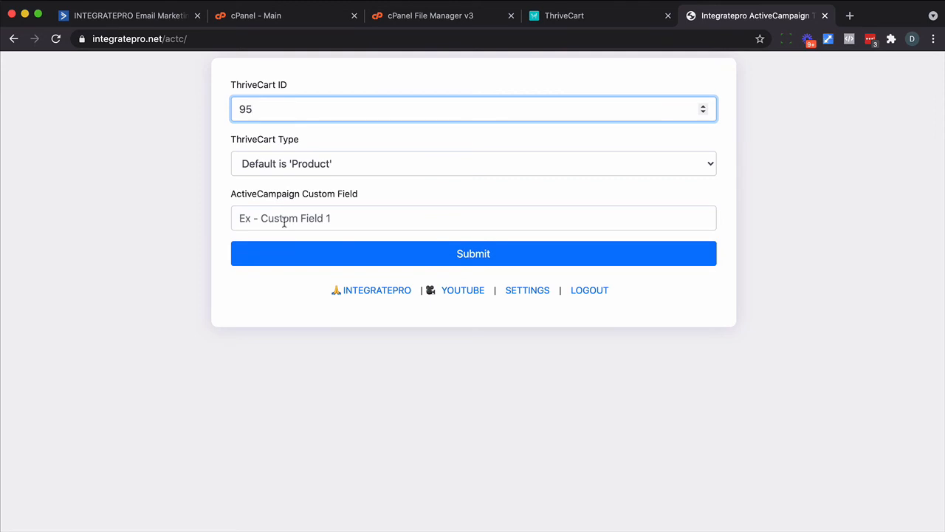
- Copy the 'Online Membership Due Date' field name from ActiveCampaign, paste it as Custom Field, and submit
{"action": "left_click", "coordinate": [114, 17]}
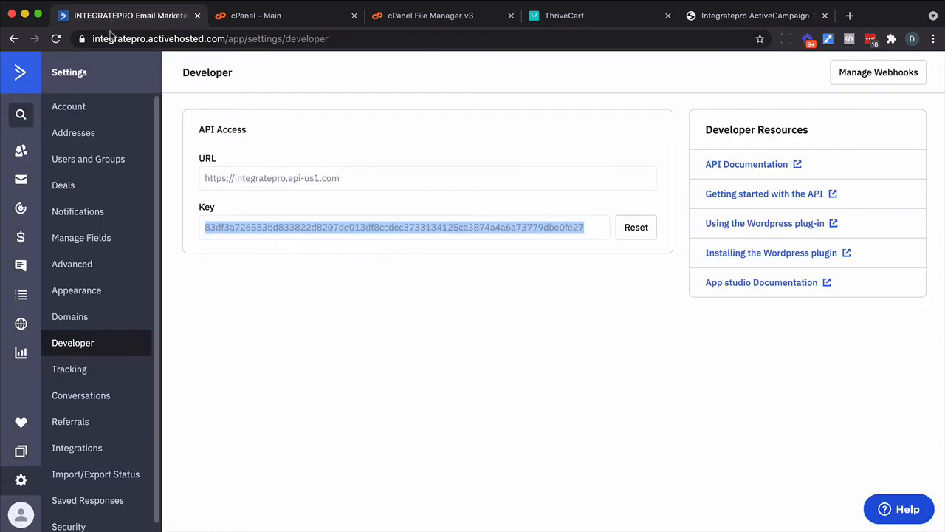
{"action": "left_click", "coordinate": [32, 299]}
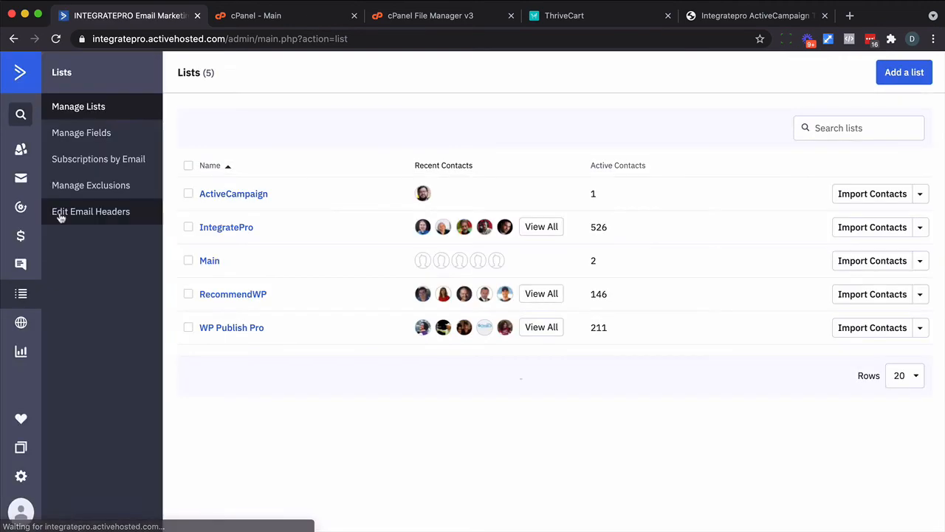
{"action": "left_click", "coordinate": [81, 133]}
{"action": "scroll", "coordinate": [412, 283], "scroll_direction": "down", "scroll_amount": 10}
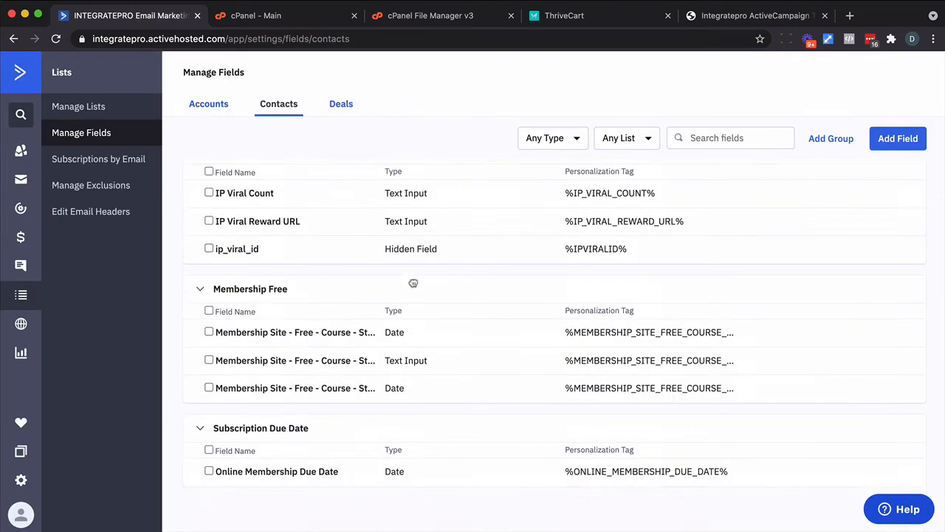
{"action": "left_click", "coordinate": [884, 471]}
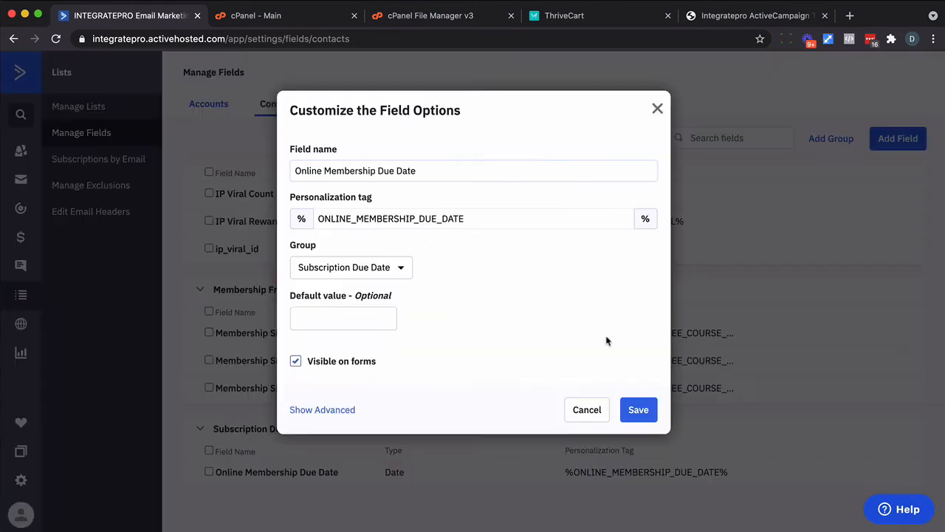
{"action": "triple_click", "coordinate": [404, 169]}
{"action": "key", "text": "super+c"}
{"action": "left_click", "coordinate": [709, 15]}
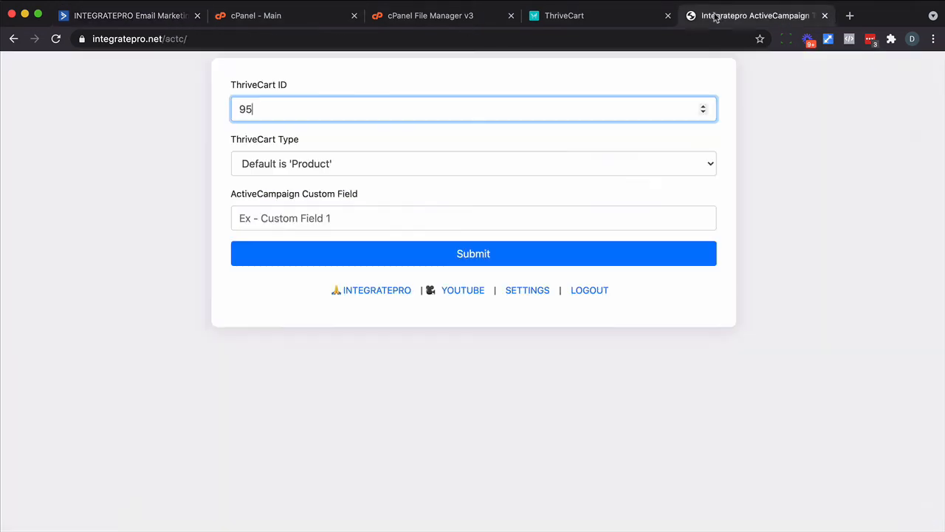
{"action": "left_click", "coordinate": [363, 216]}
{"action": "key", "text": "super+v"}
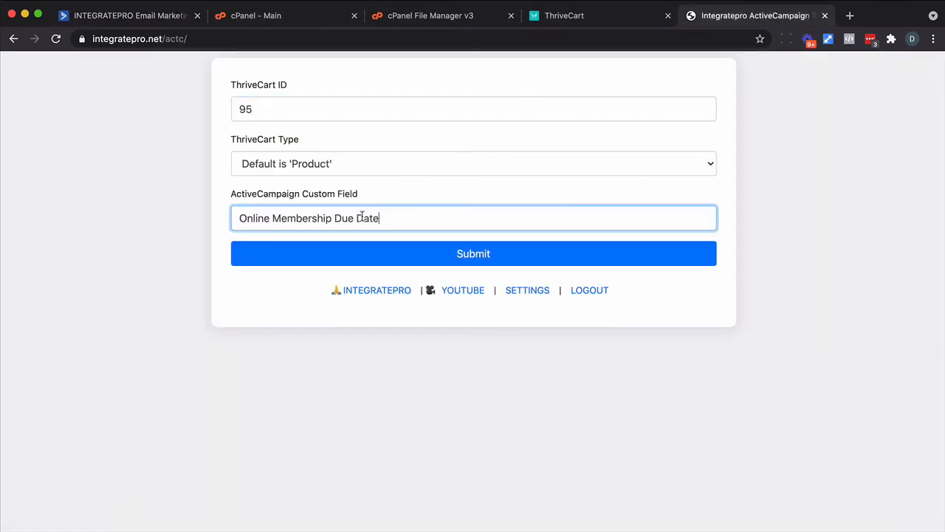
{"action": "left_click", "coordinate": [460, 257]}
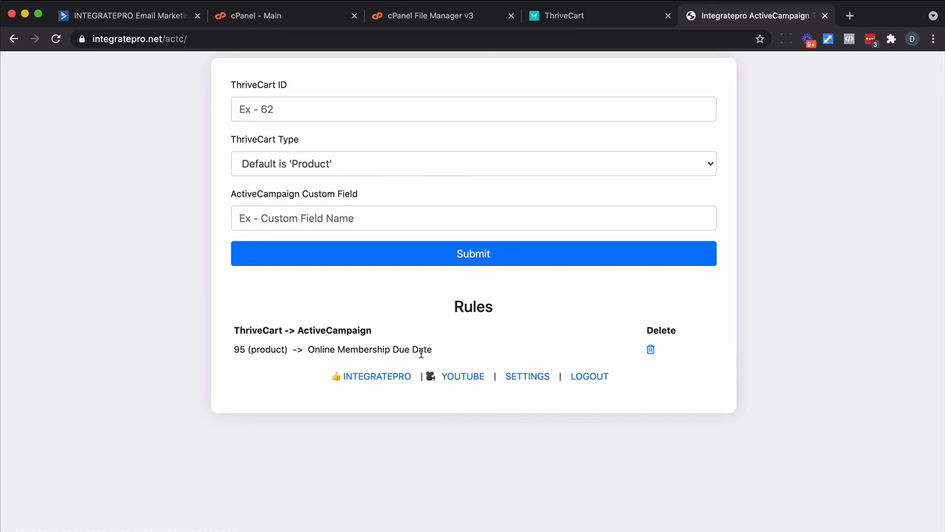
- Fill the checkout with the test buyer's name, e-mail, state and ZIP code, and continue
{"action": "left_click", "coordinate": [428, 259]}
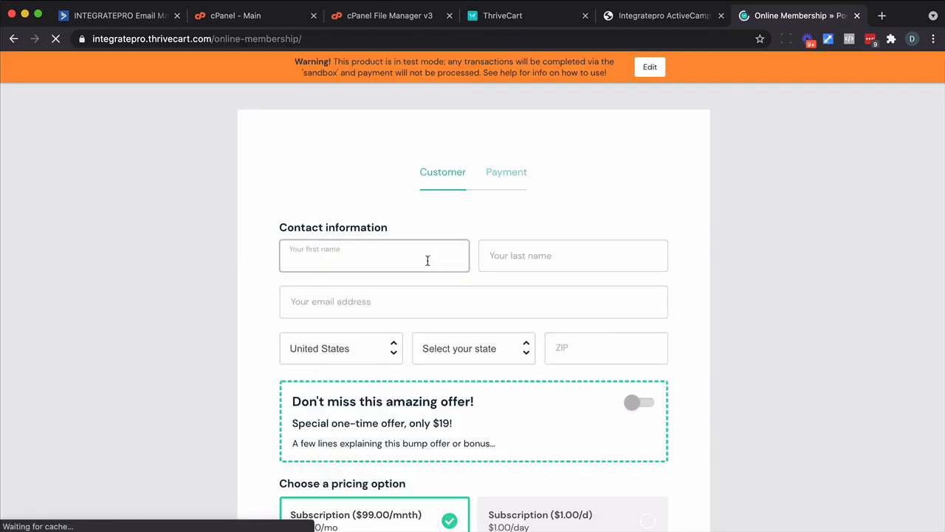
{"action": "key", "text": "Tab"}
{"action": "key", "text": "Tab"}
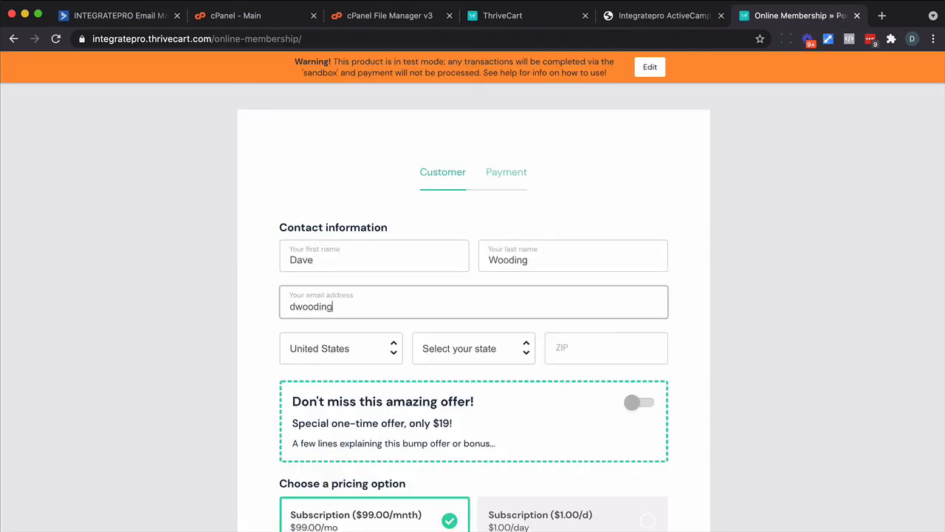
{"action": "key", "text": "Tab"}
{"action": "key", "text": "i"}
{"action": "key", "text": "Tab"}
{"action": "type", "text": "8370"}
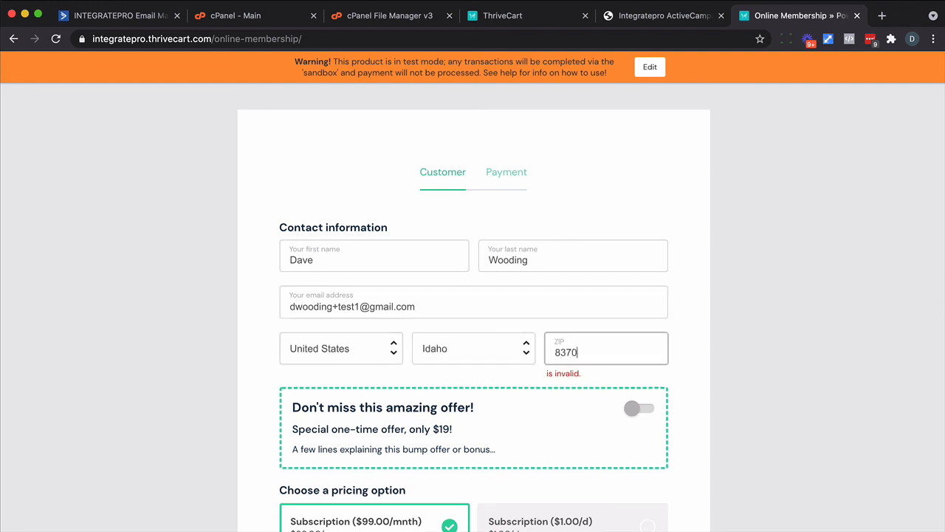
{"action": "type", "text": "7"}
{"action": "scroll", "coordinate": [443, 331], "scroll_direction": "down", "scroll_amount": 2}
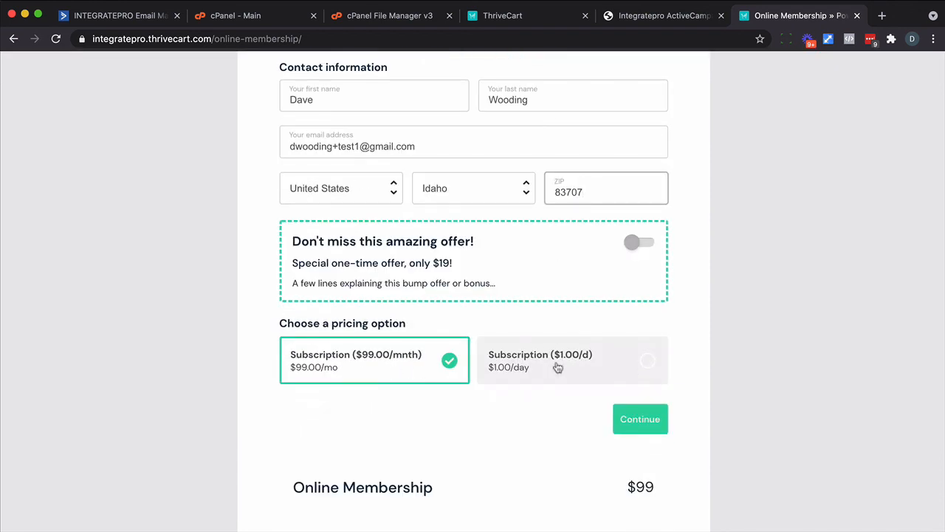
{"action": "left_click", "coordinate": [643, 430]}
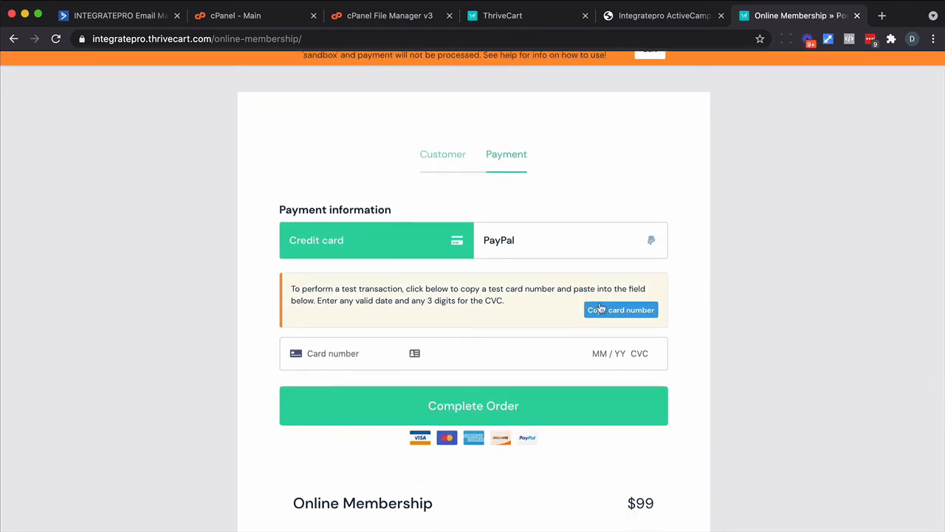
- Pay with the sandbox test card, adding expiry and CVC, and complete the order
{"action": "left_click", "coordinate": [600, 308]}
{"action": "left_click", "coordinate": [355, 353]}
{"action": "key", "text": "super+v"}
{"action": "type", "text": "0424242"}
{"action": "left_click", "coordinate": [442, 406]}
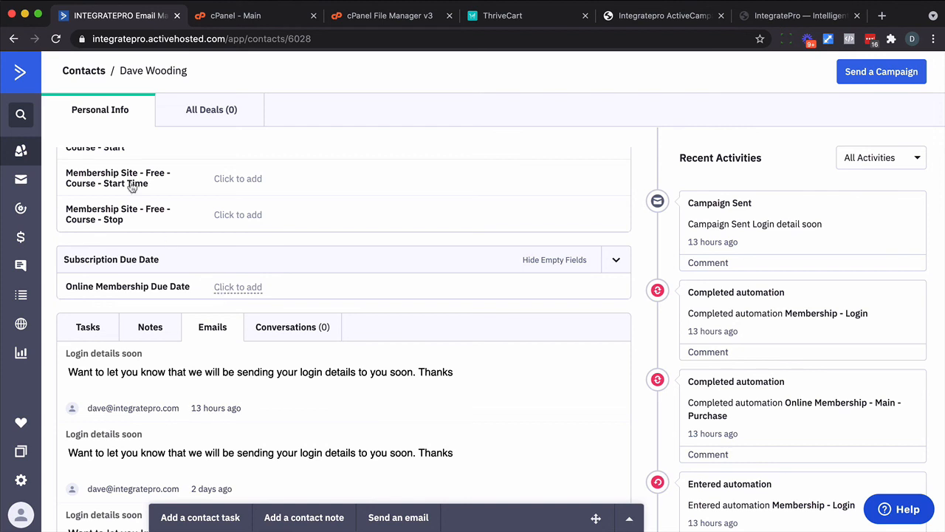
- Reload the test contact and confirm Online Membership Due Date reads 07/29/2021
{"action": "left_click", "coordinate": [57, 41]}
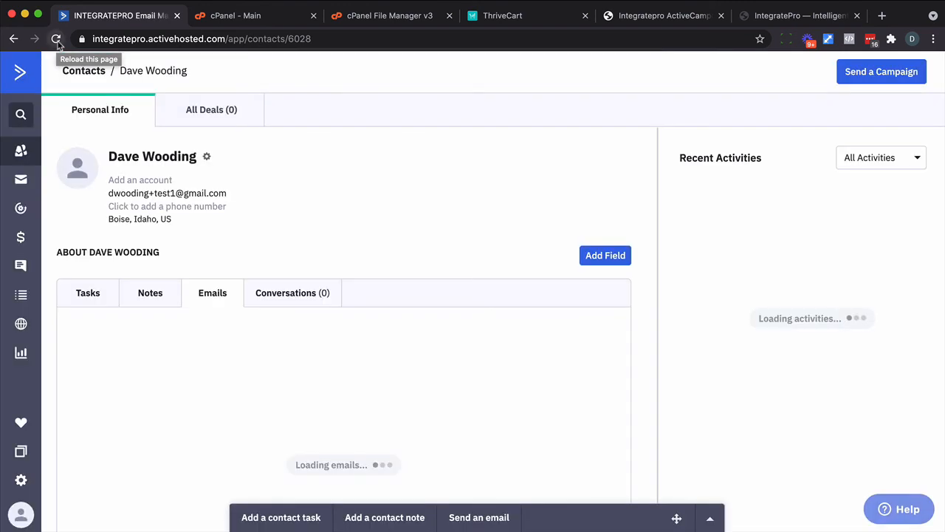
{"action": "scroll", "coordinate": [177, 222], "scroll_direction": "down", "scroll_amount": 5}
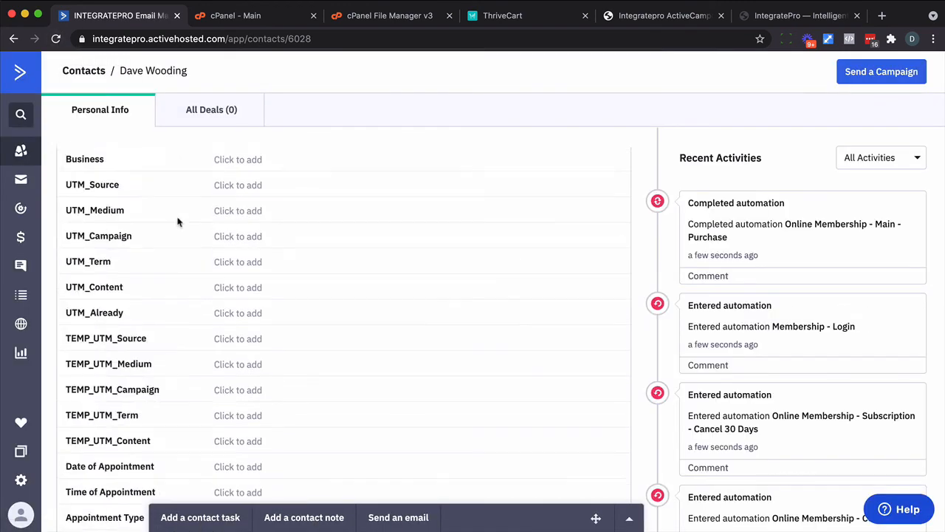
{"action": "scroll", "coordinate": [177, 222], "scroll_direction": "down", "scroll_amount": 15}
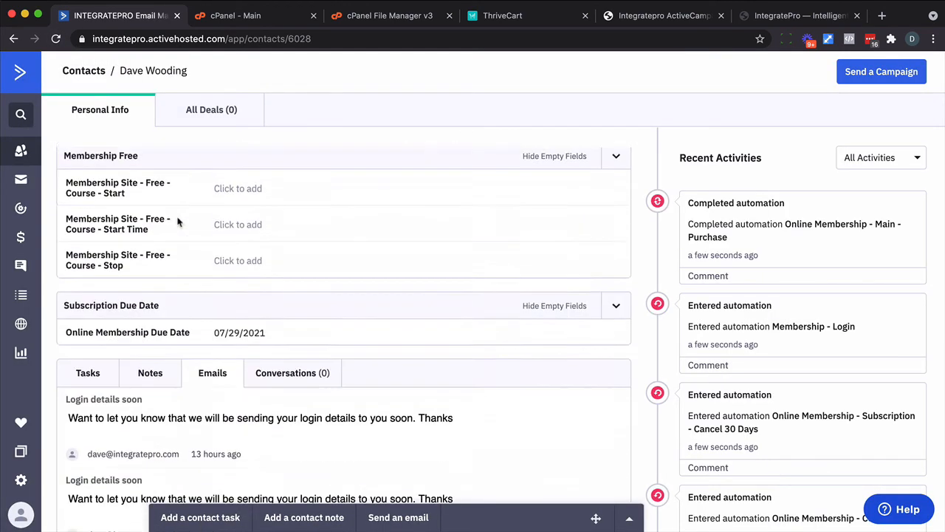
{"action": "scroll", "coordinate": [177, 222], "scroll_direction": "down", "scroll_amount": 5}
{"action": "scroll", "coordinate": [177, 219], "scroll_direction": "up", "scroll_amount": 4}
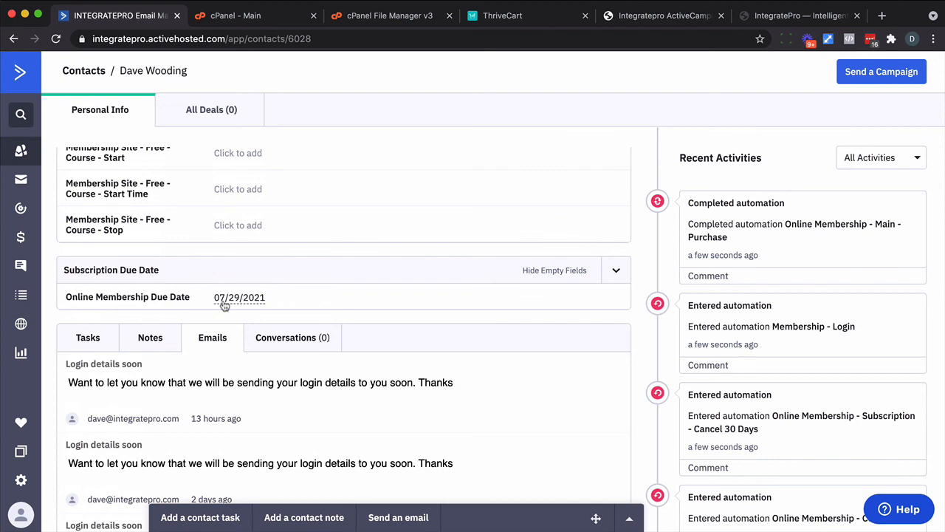
{"action": "scroll", "coordinate": [480, 269], "scroll_direction": "up", "scroll_amount": 10}
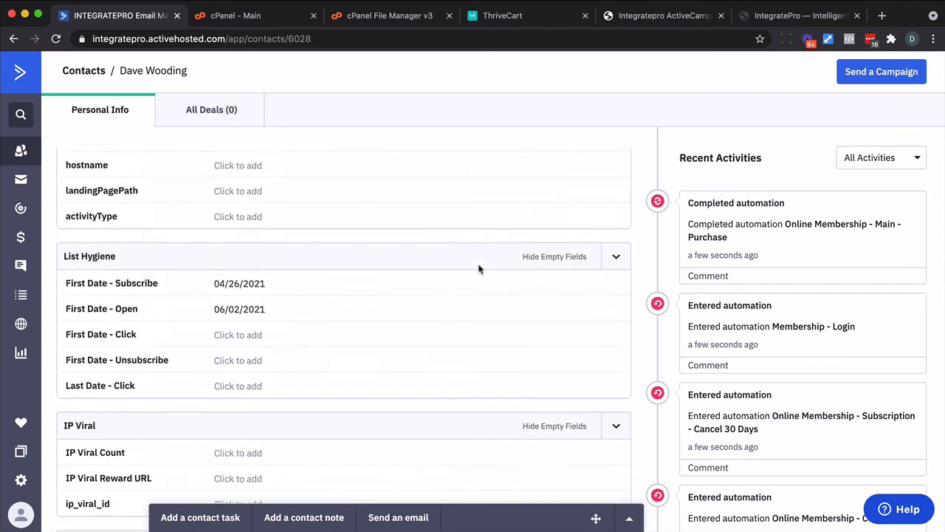
{"action": "scroll", "coordinate": [479, 269], "scroll_direction": "up", "scroll_amount": 8}
{"action": "scroll", "coordinate": [478, 269], "scroll_direction": "down", "scroll_amount": 2}
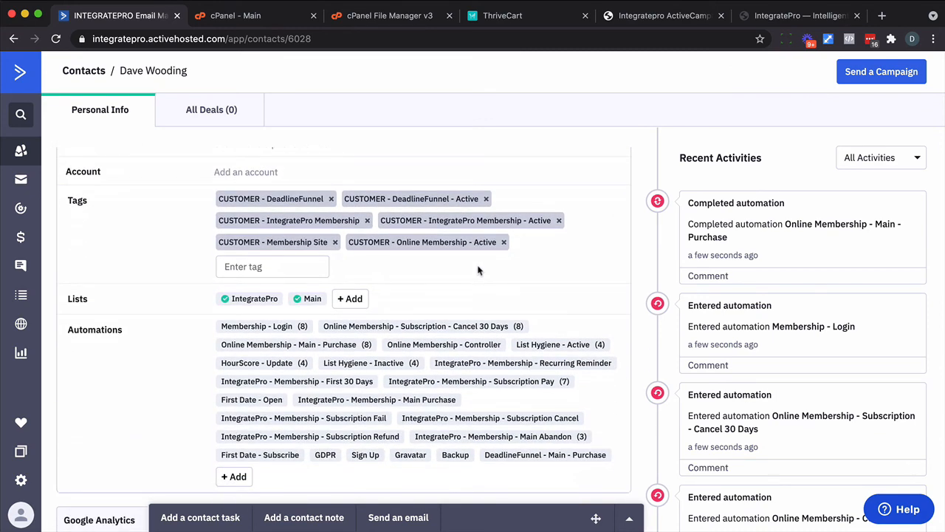
- View the contact's path in Online Membership - Controller and skip the Wait for 1 hour step
{"action": "mouse_move", "coordinate": [440, 350]}
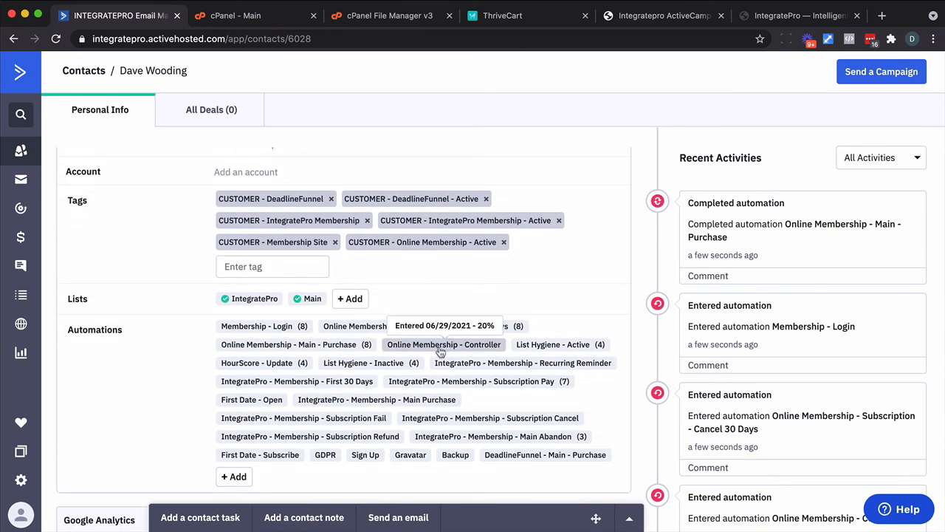
{"action": "left_click", "coordinate": [440, 350]}
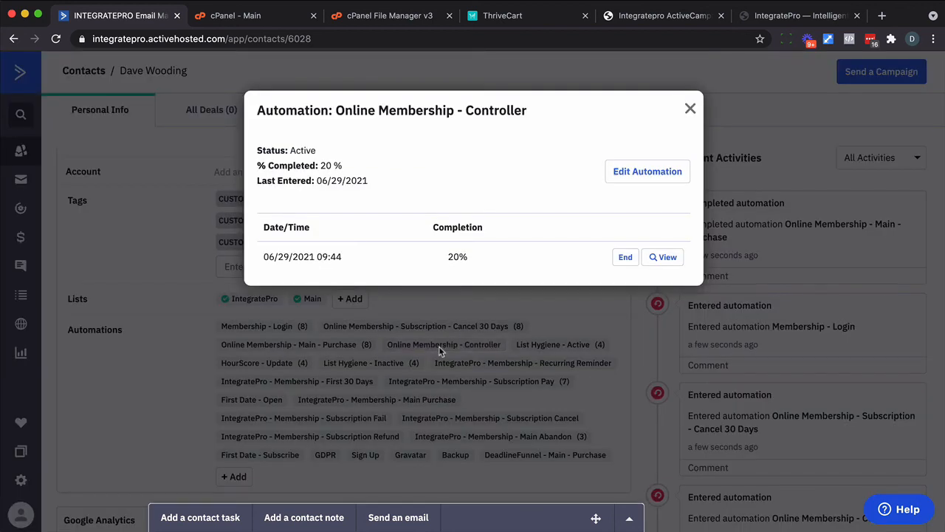
{"action": "left_click", "coordinate": [665, 255]}
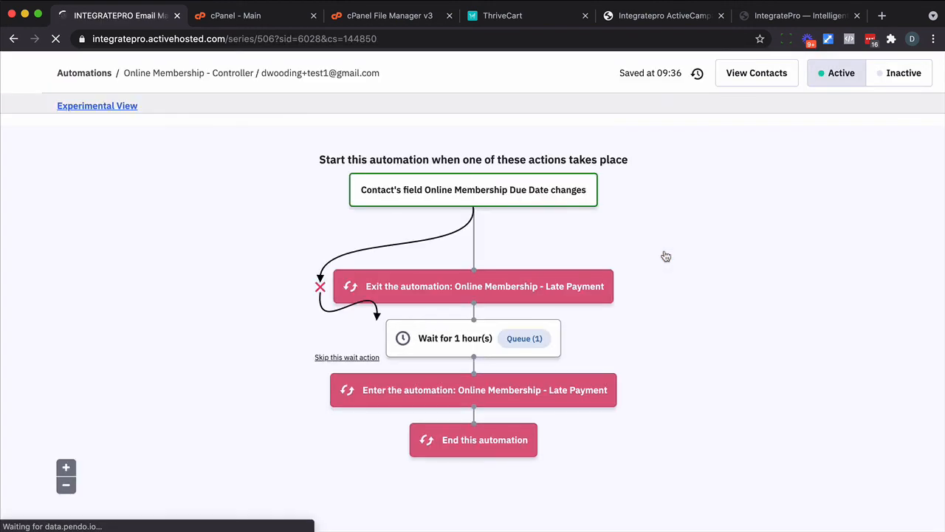
{"action": "left_click", "coordinate": [356, 359]}
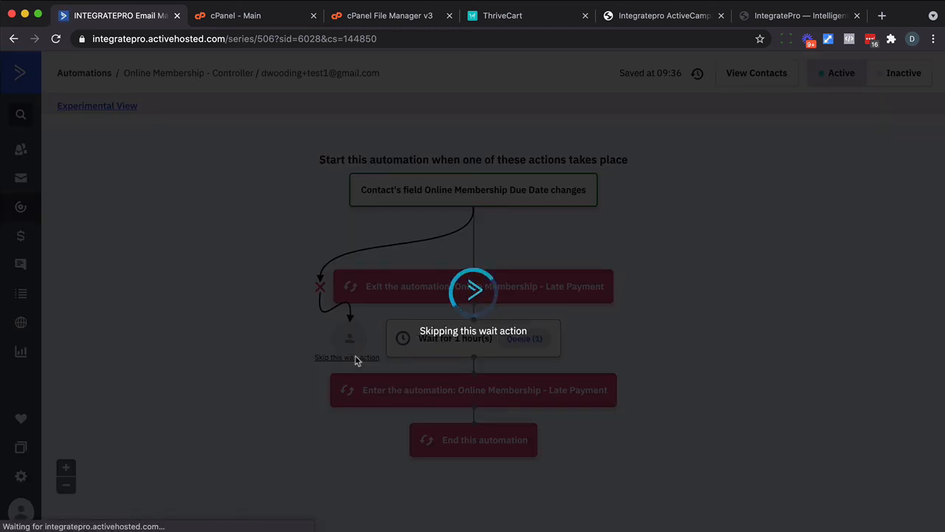